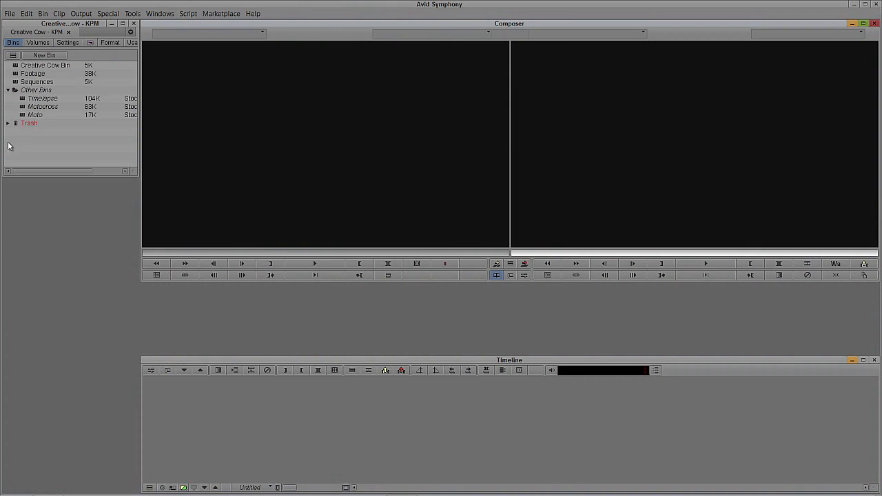
Open the empty Sequences bin in the Creative Cow project
double_click(15, 82)
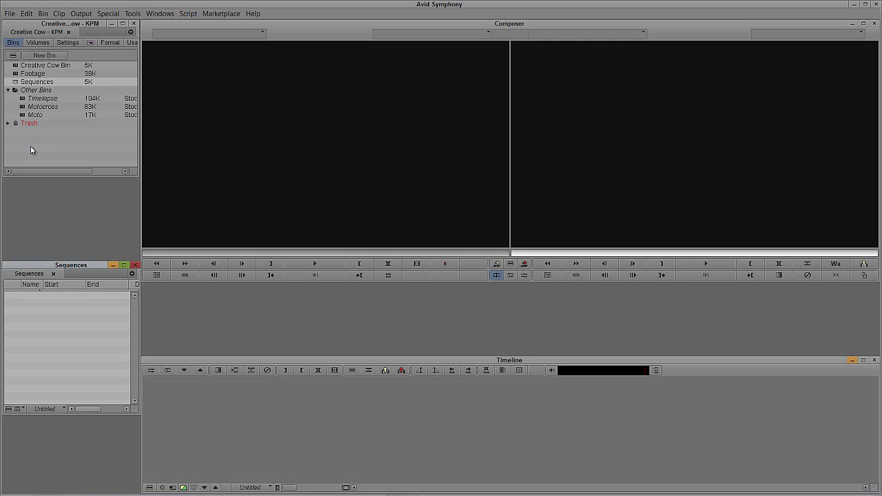
Open the Timelapse bin, then load, scrub and briefly play the sunset clip 000635_VTXHD.mov
click(22, 101)
double_click(22, 101)
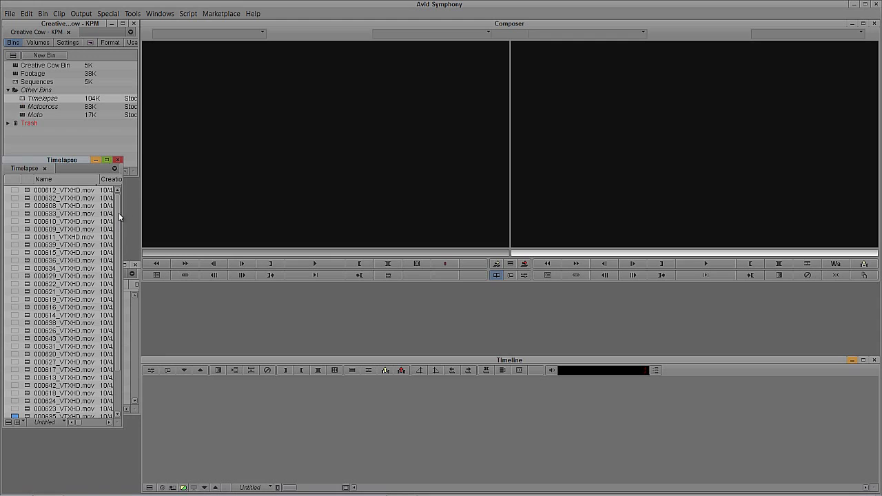
scroll(118, 213, down, 2)
click(26, 368)
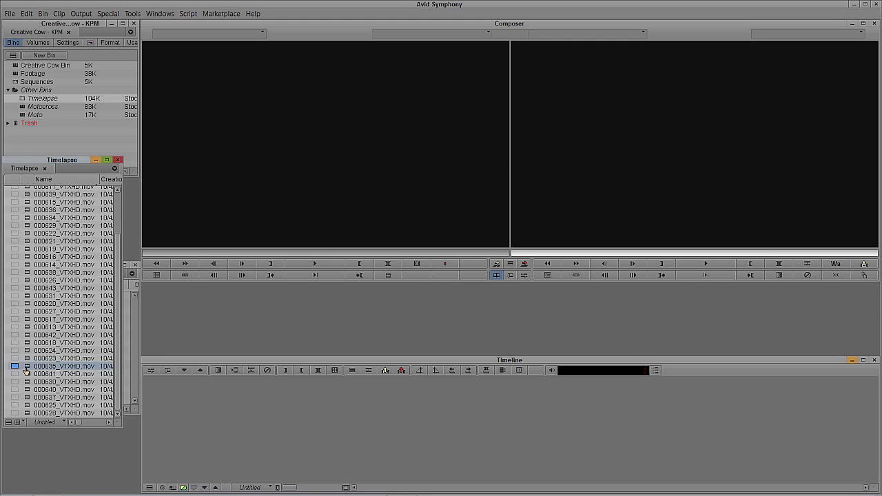
double_click(25, 369)
click(205, 254)
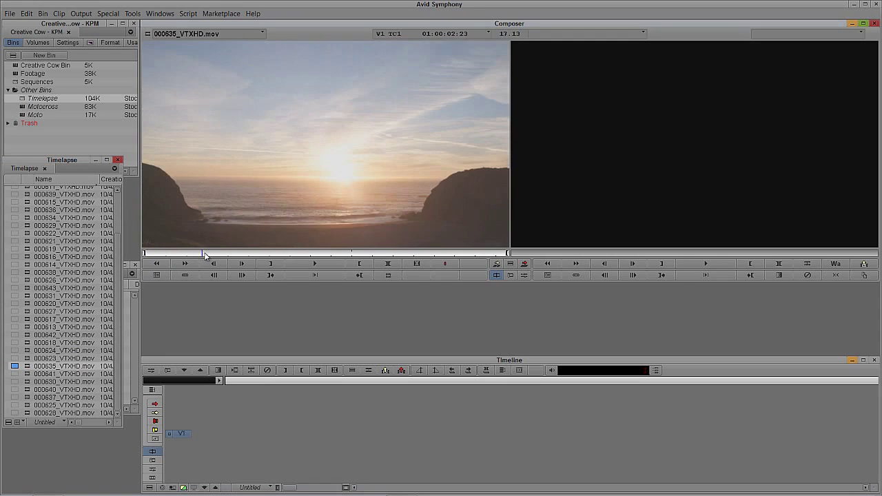
drag(206, 255, 326, 253)
key(space)
key(space)
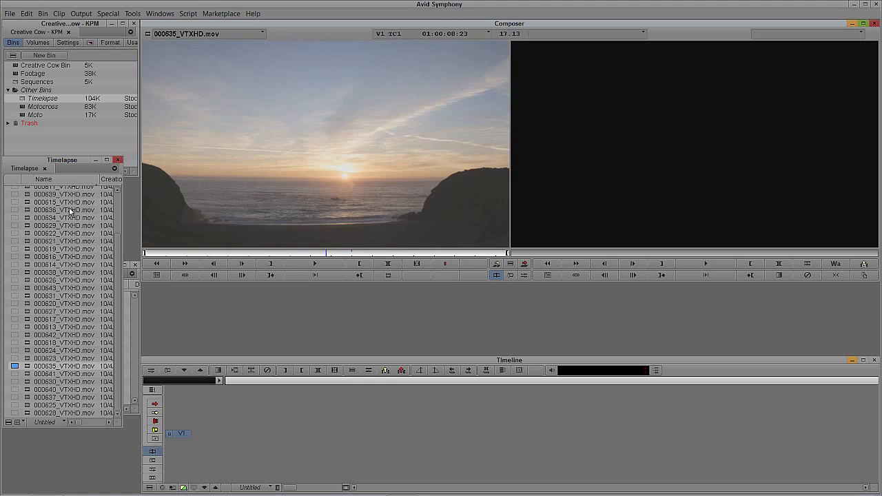
Preview clips 000612, 000632, 000608, 000633, 000610, 000609, 000611, 000639 and 000615
scroll(117, 201, up, 3)
double_click(28, 191)
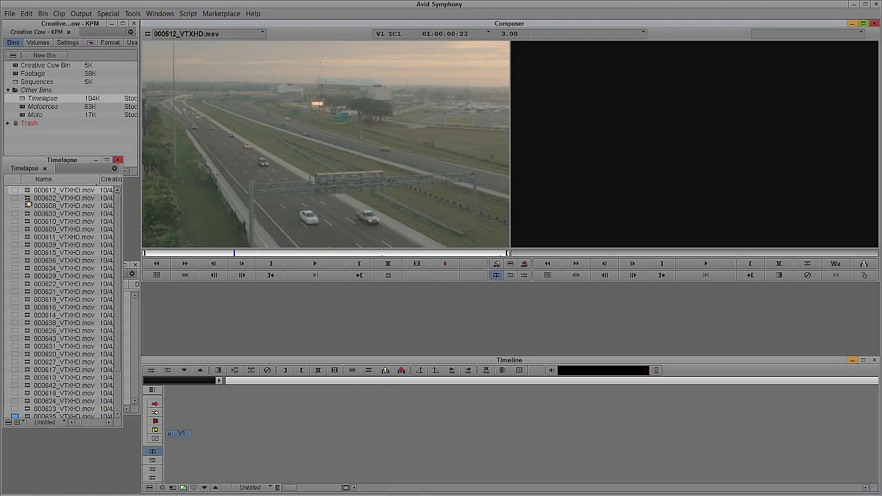
double_click(27, 199)
double_click(27, 206)
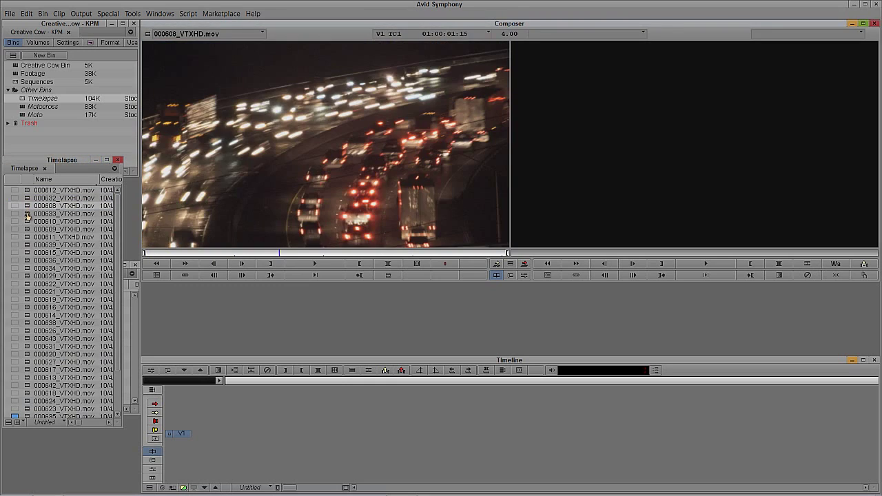
double_click(28, 214)
double_click(27, 221)
double_click(28, 229)
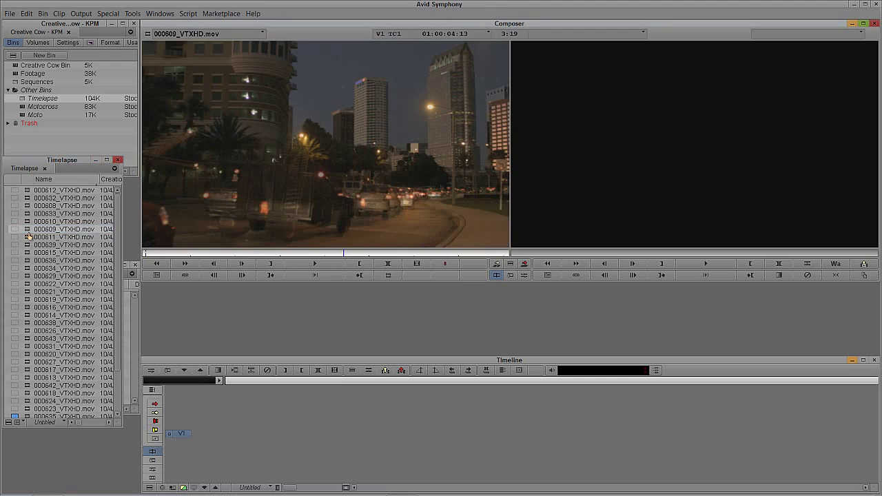
double_click(27, 237)
double_click(28, 244)
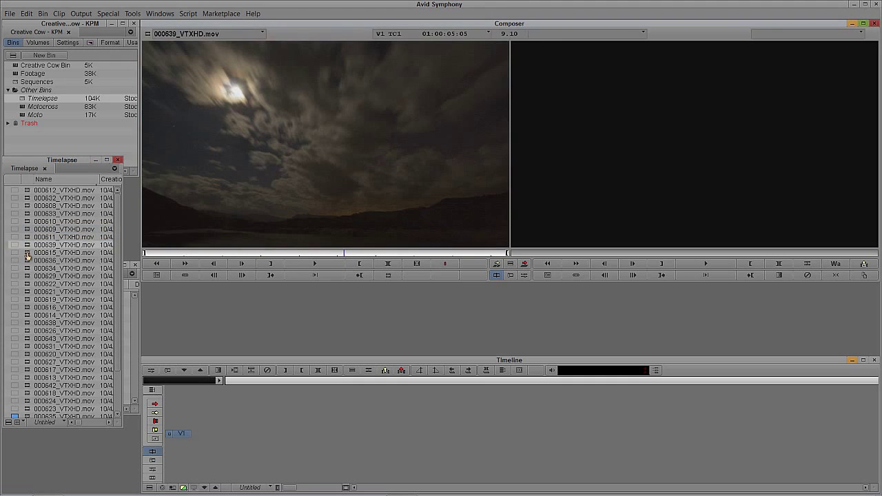
double_click(28, 253)
Preview clips 000619, 000638, 000628 and 000637, then reload the sunset clip 000635_VTXHD.mov
double_click(26, 300)
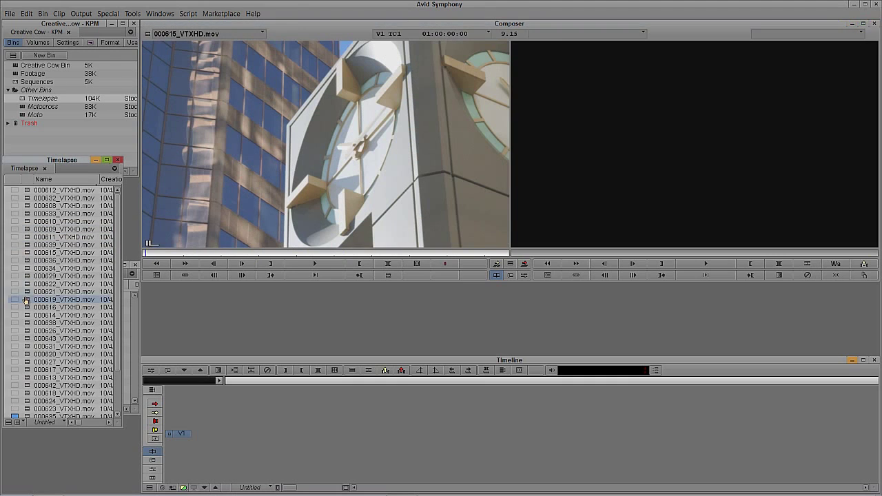
double_click(27, 322)
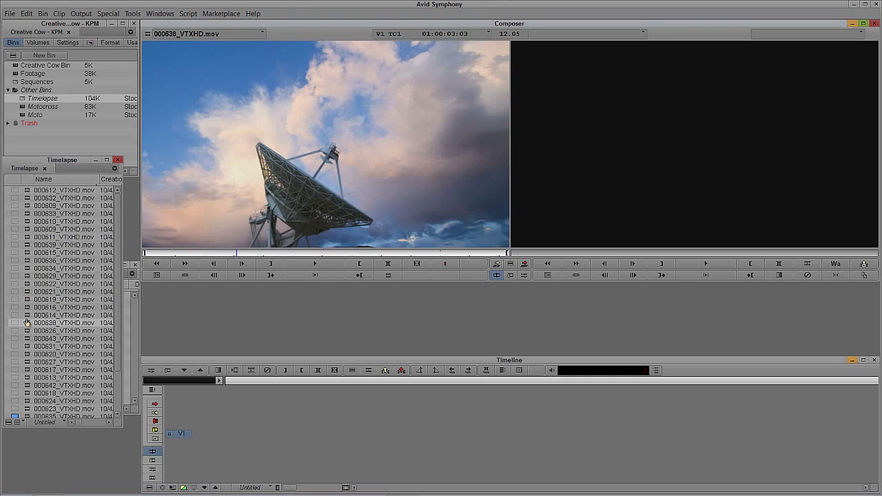
click(361, 253)
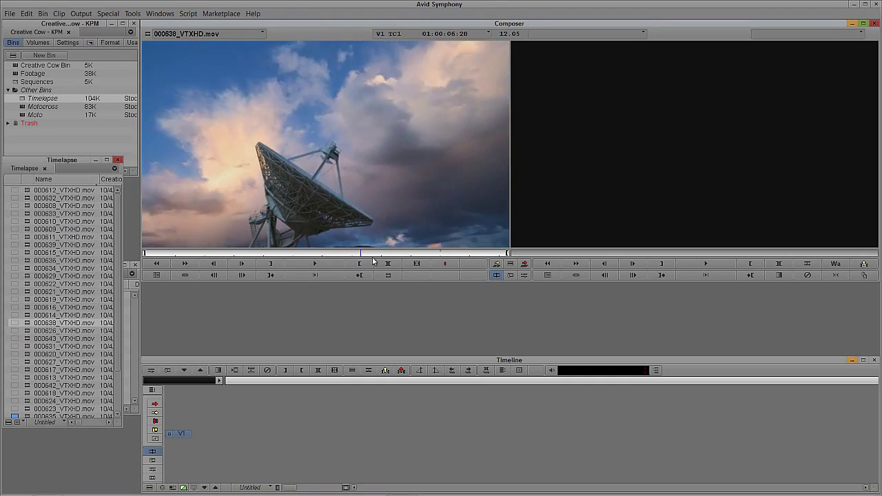
drag(373, 255, 208, 254)
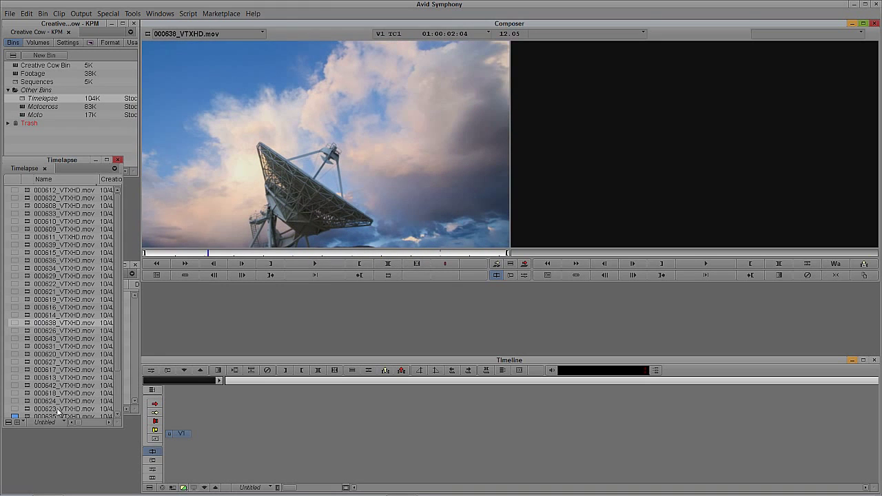
scroll(58, 411, down, 1)
double_click(28, 413)
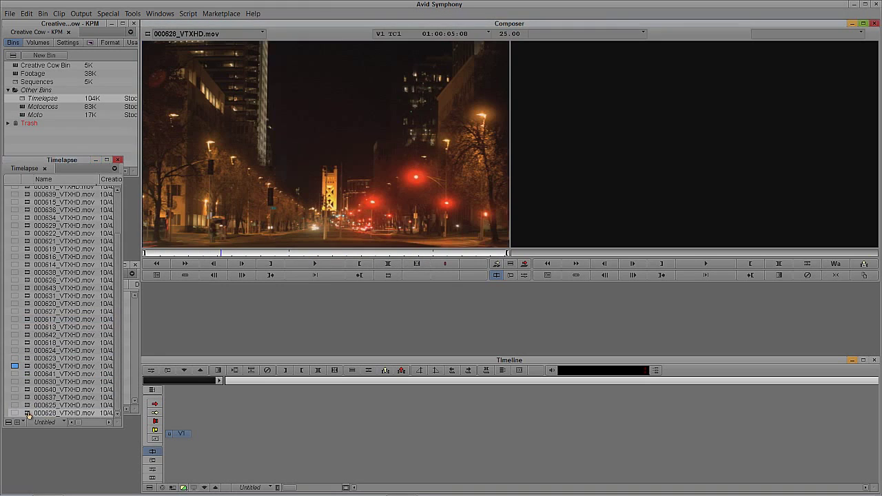
double_click(28, 406)
double_click(26, 398)
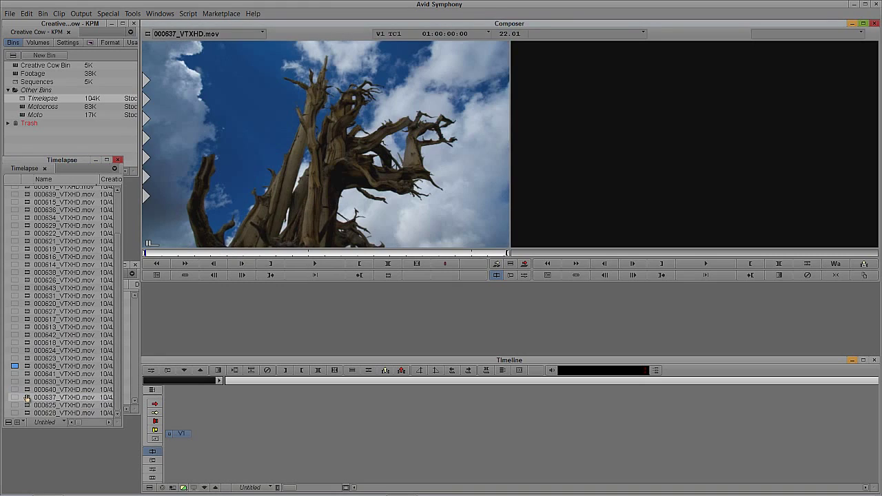
double_click(20, 367)
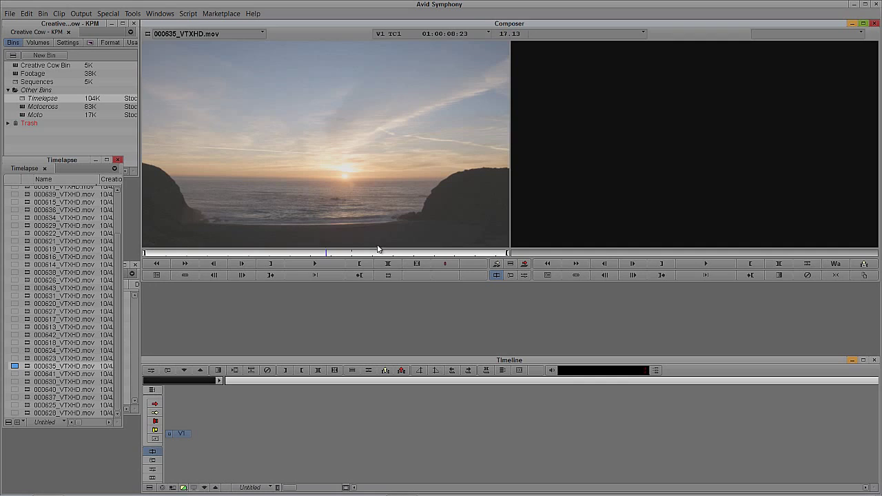
Edit the sunset clip into a new sequence stored in the Sequences bin
key(ctrl+shift+n)
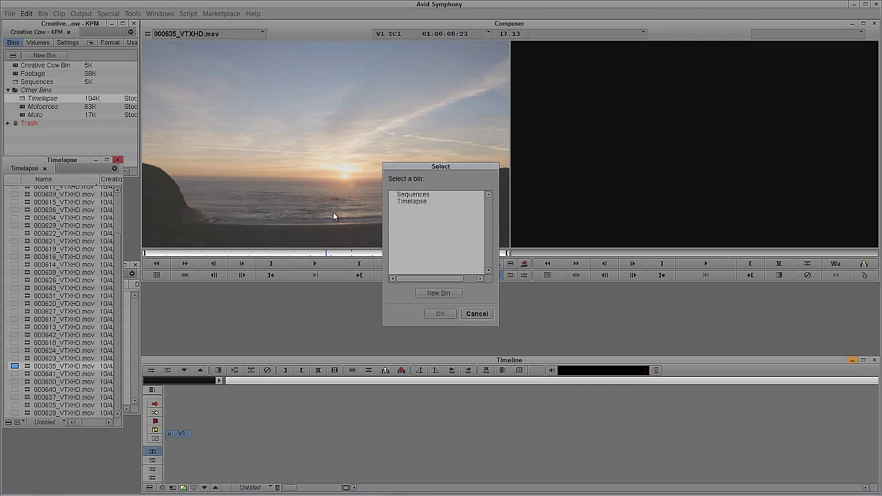
click(427, 196)
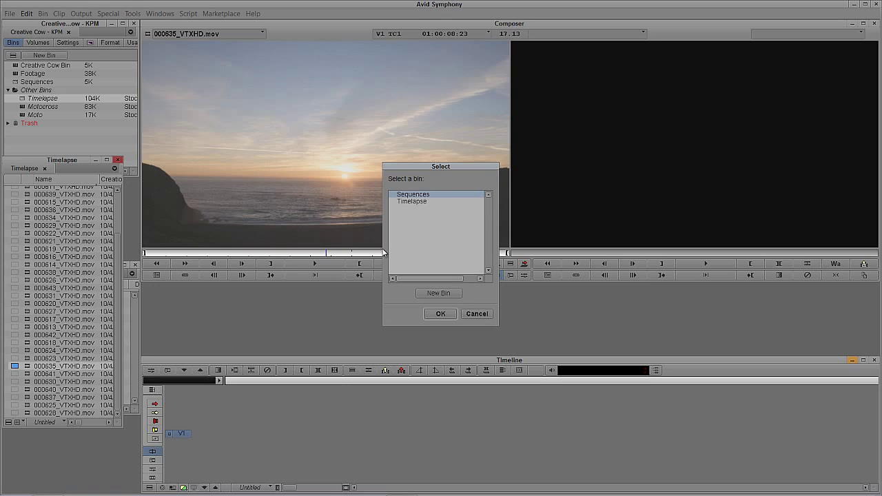
click(443, 315)
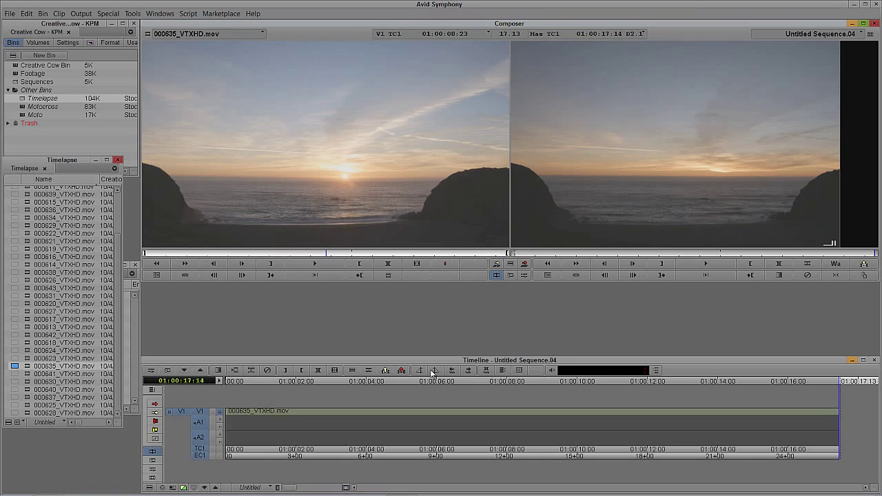
Delete the A1/A2 audio tracks, park at 01:00:06:25, and bring up the Effect Palette
click(412, 408)
click(320, 423)
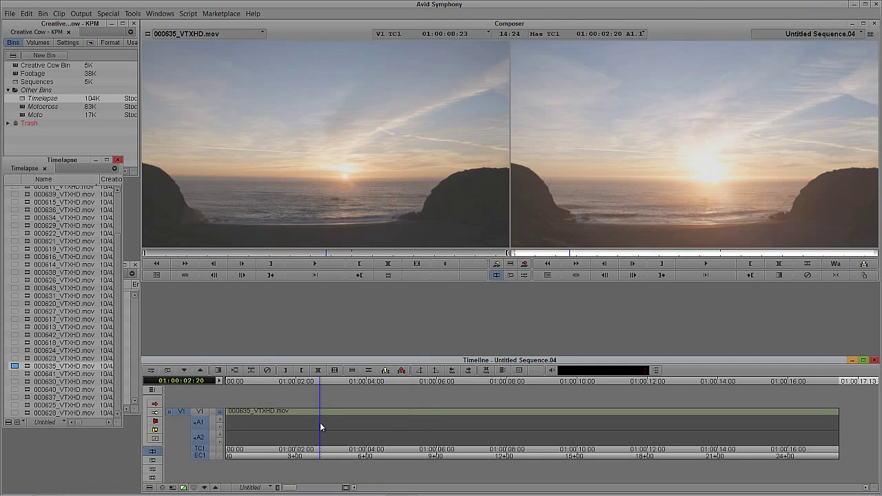
key(Delete)
click(431, 263)
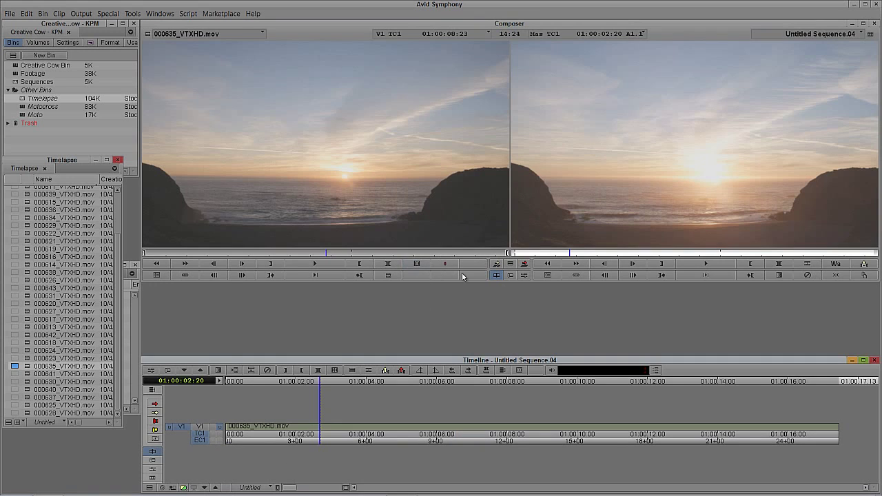
drag(414, 424, 467, 424)
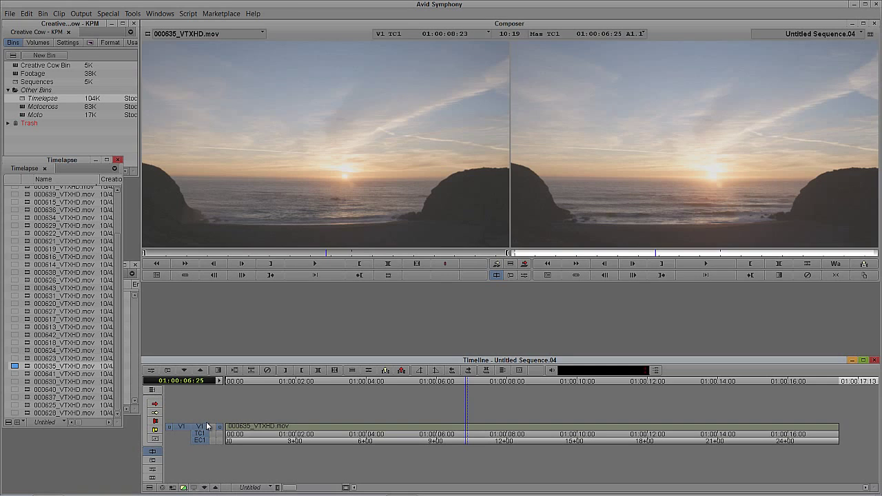
key(ctrl+8)
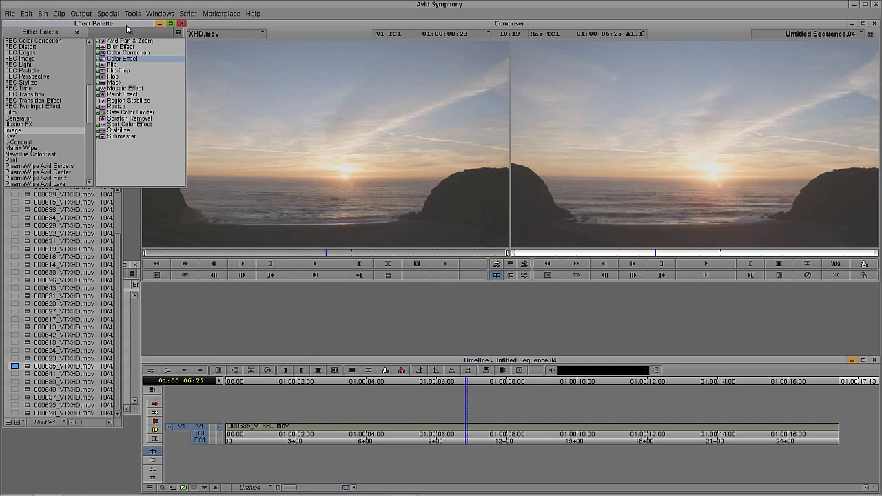
Drag Image > Color Effect onto the 000635_VTXHD.mov clip on V1
drag(126, 25, 141, 68)
click(47, 170)
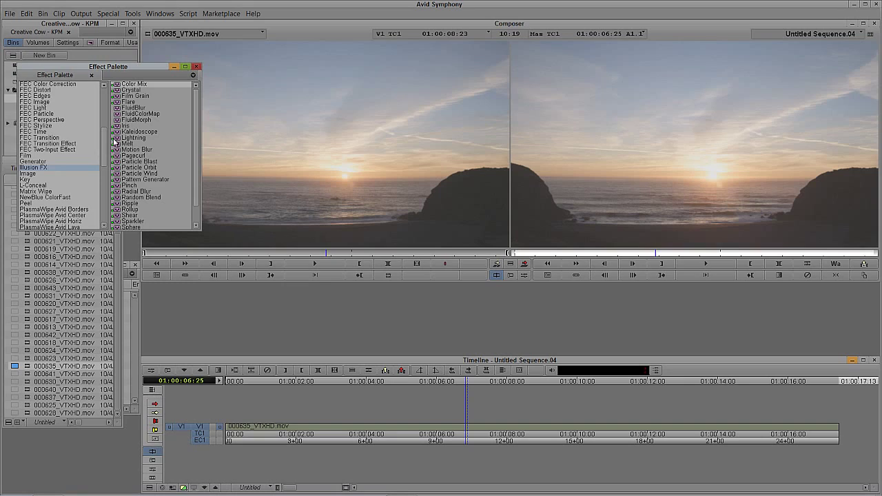
click(29, 173)
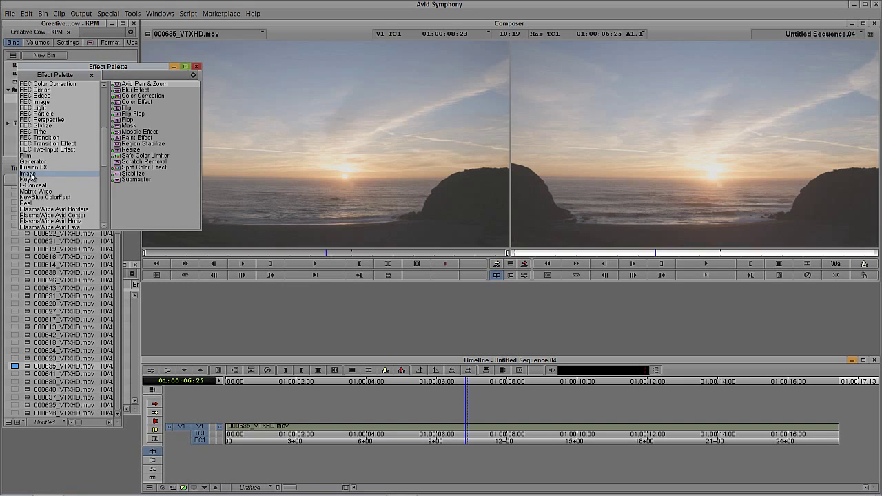
click(138, 102)
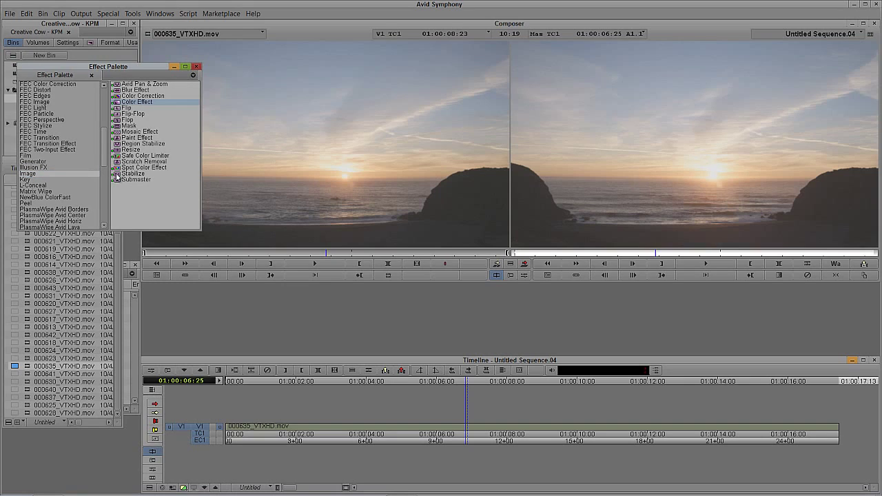
drag(121, 117, 458, 427)
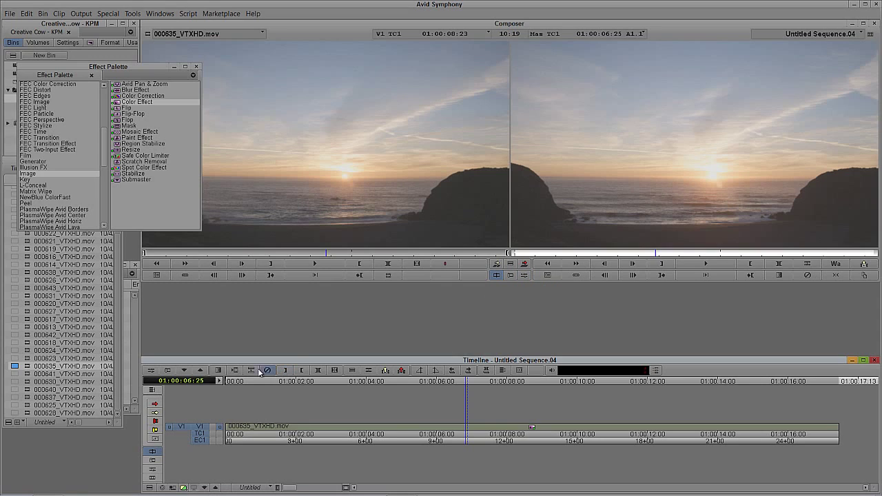
In the Color Effect editor, raise the chroma saturation to 46
click(154, 370)
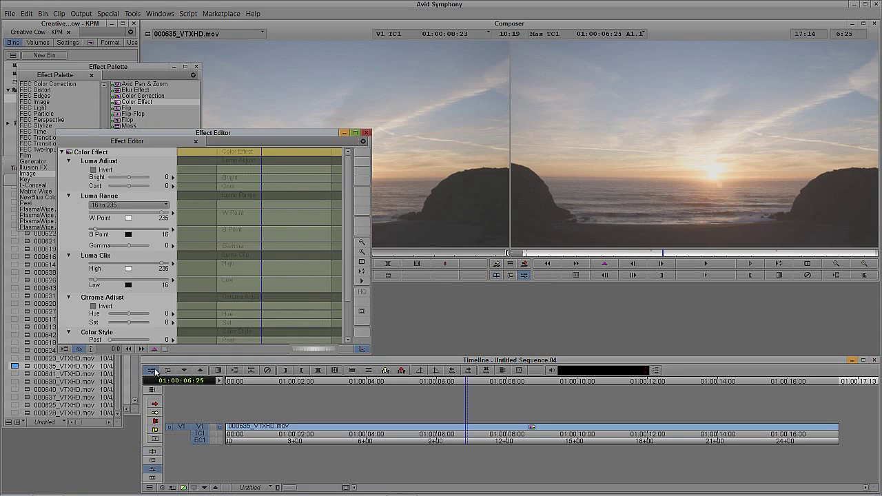
drag(197, 134, 168, 53)
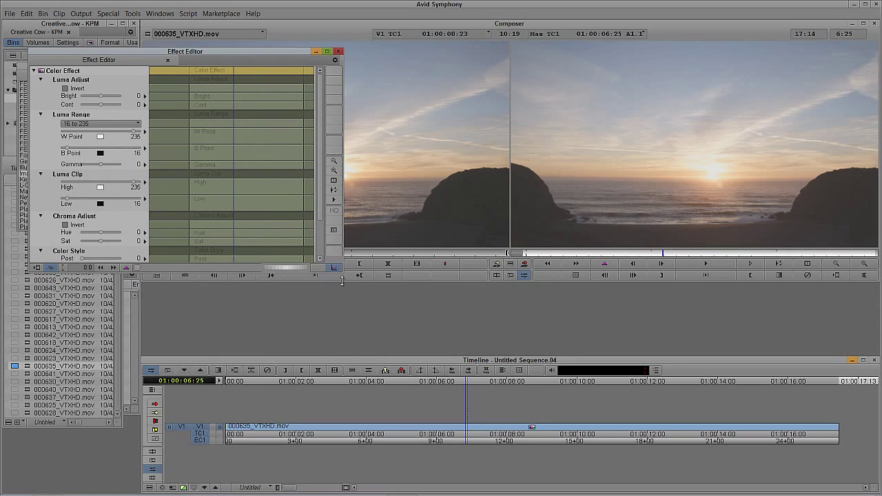
drag(344, 279, 347, 398)
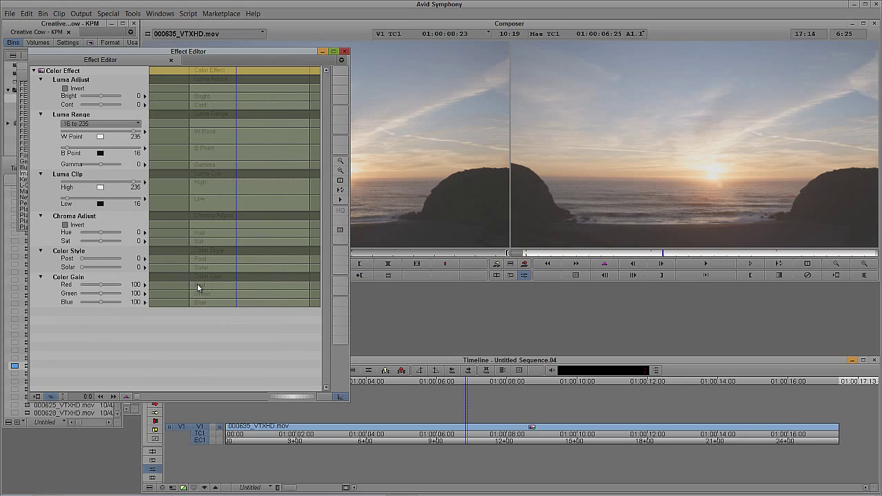
drag(97, 241, 128, 243)
Move the Effect Editor aside and close it
drag(244, 54, 208, 87)
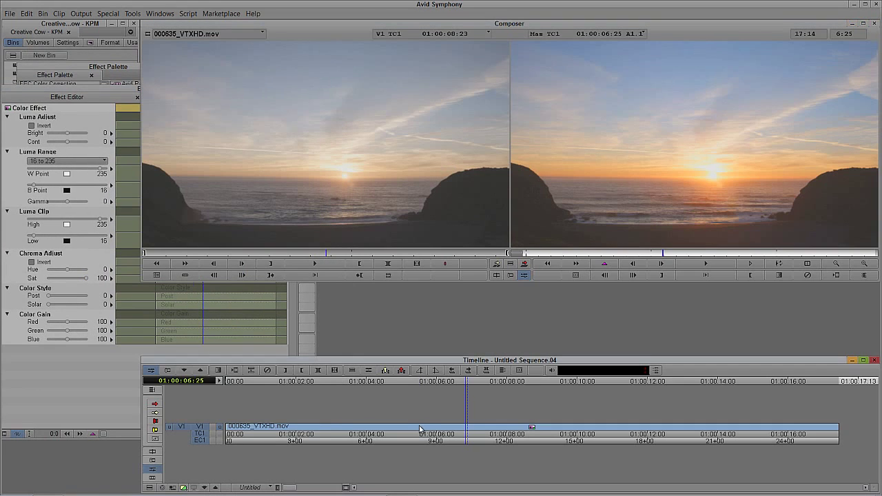
click(419, 425)
click(86, 96)
click(311, 88)
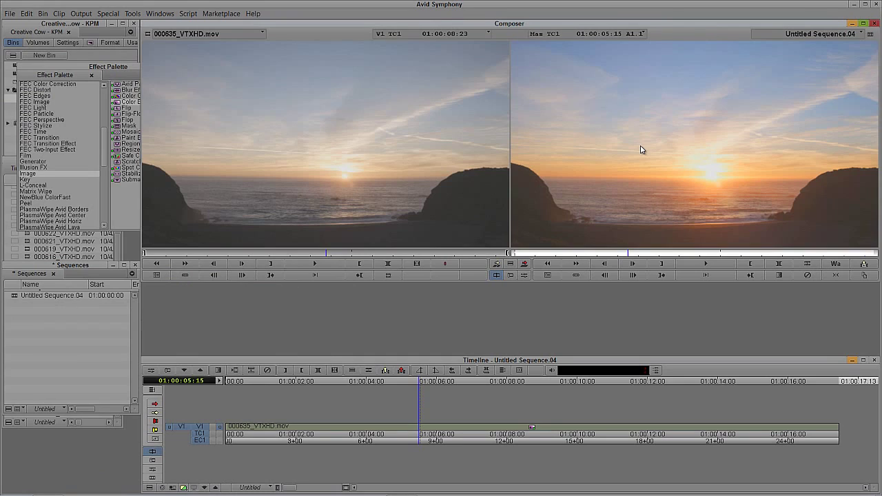
Add a V2 video track and park the playhead at 01:00:02:26
key(ctrl+y)
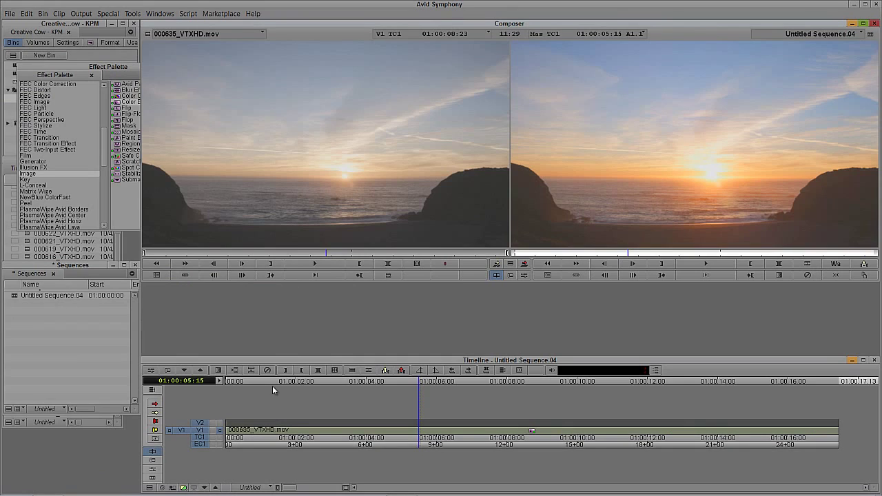
click(255, 432)
click(328, 432)
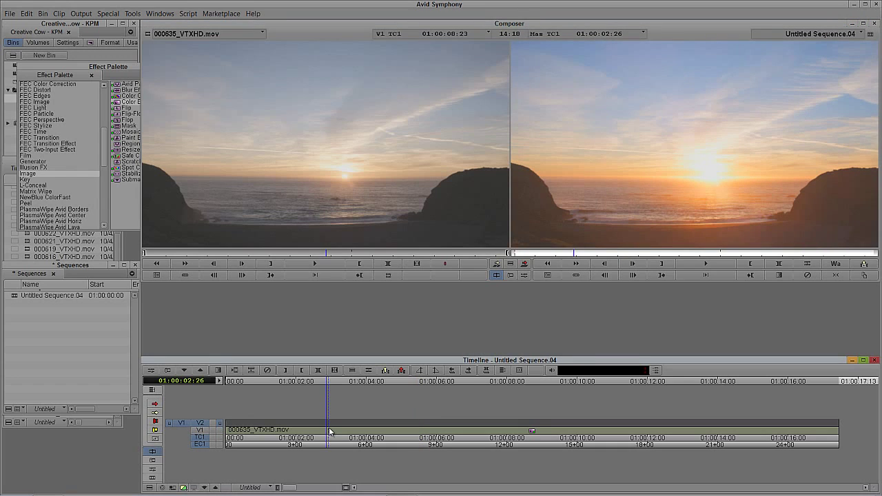
Load 000635_VTXHD.mov as the source and place a copy on V2
click(12, 195)
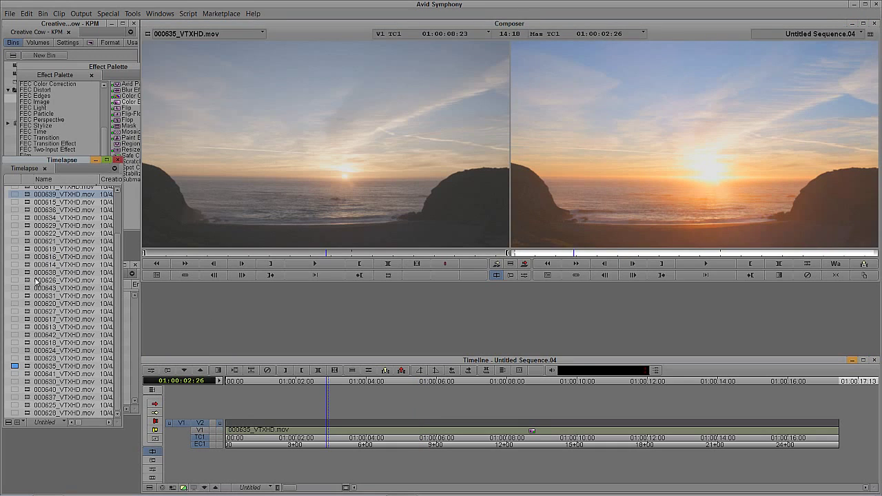
drag(26, 370, 247, 177)
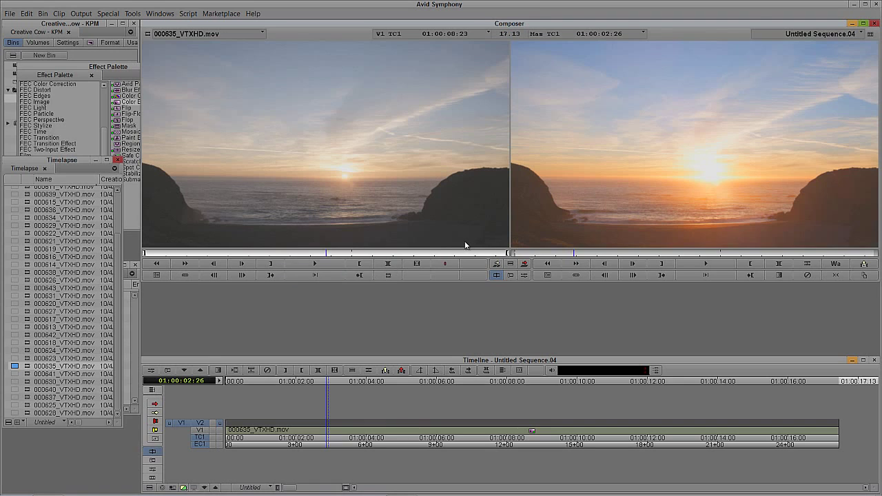
click(565, 219)
drag(565, 217, 424, 418)
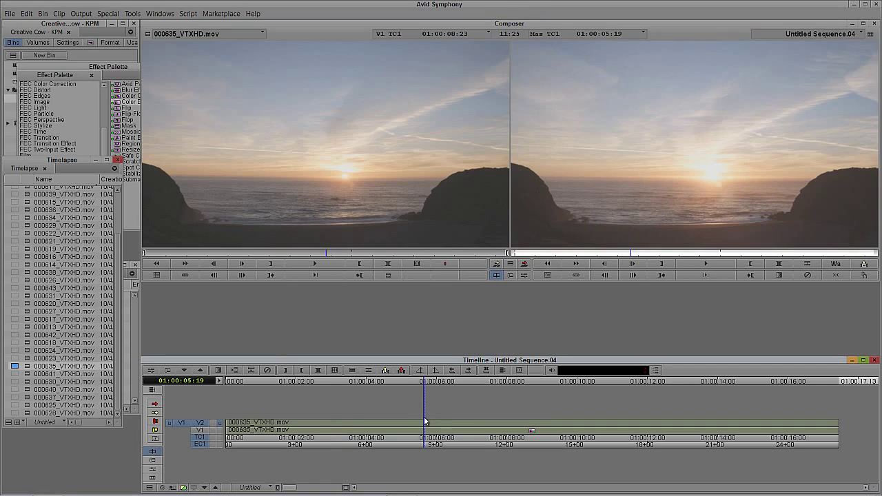
Compare V1 and V2, then drop Image > Color Correction onto the V2 sunset copy and open its parameters
click(219, 431)
click(217, 422)
click(111, 69)
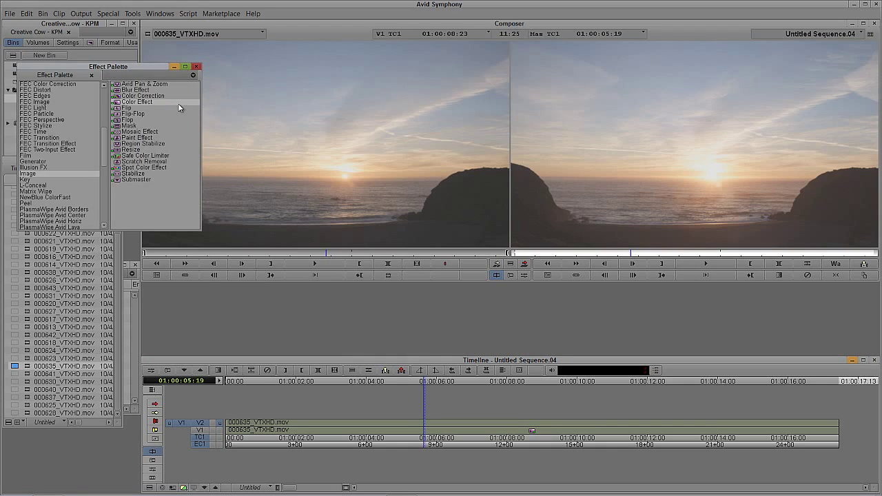
click(118, 97)
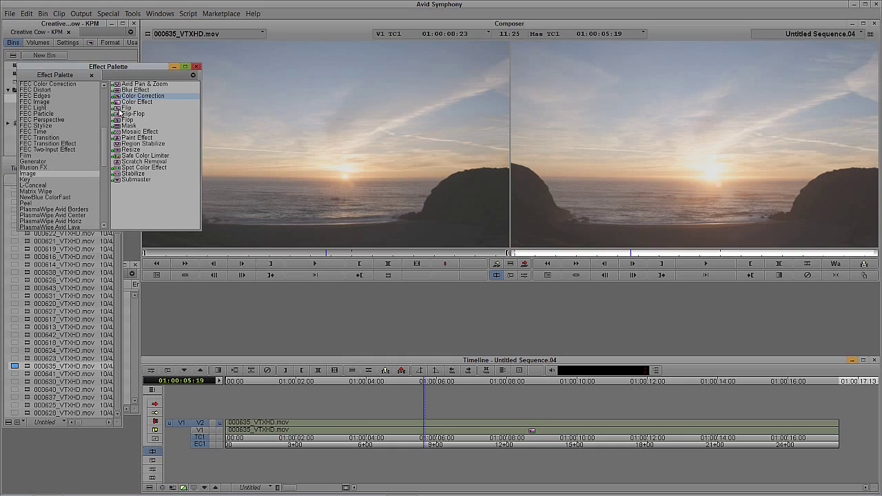
drag(117, 100, 430, 418)
click(432, 424)
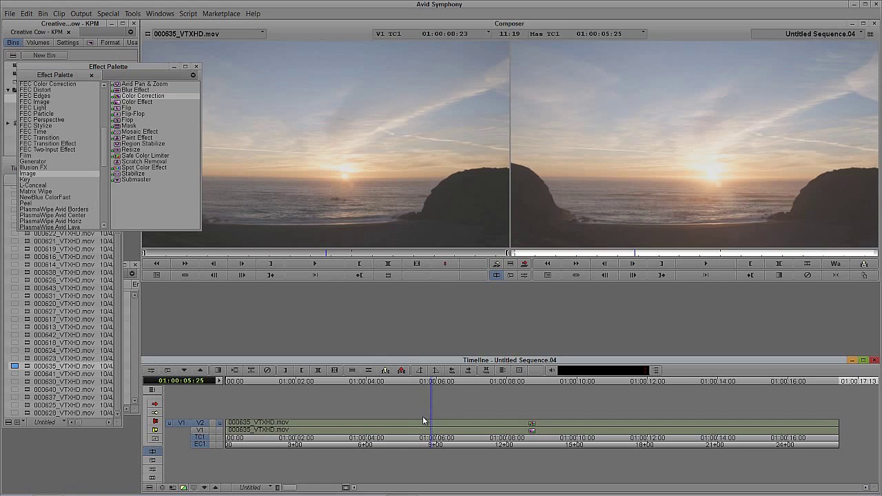
key(ctrl+8)
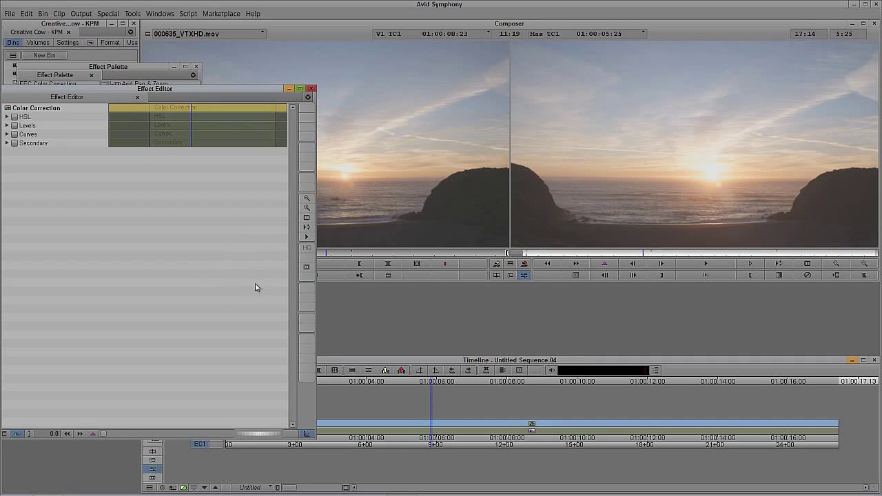
Inspect the HSL, Levels, Curves and Secondary groups, then close the Effect Editor and Effect Palette
drag(147, 94, 174, 110)
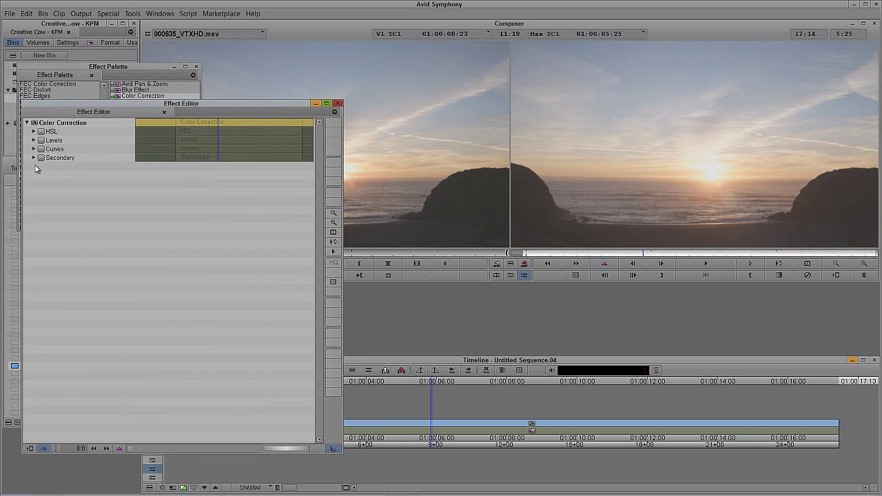
click(33, 131)
click(33, 131)
click(33, 140)
click(33, 140)
click(33, 149)
click(33, 148)
click(33, 158)
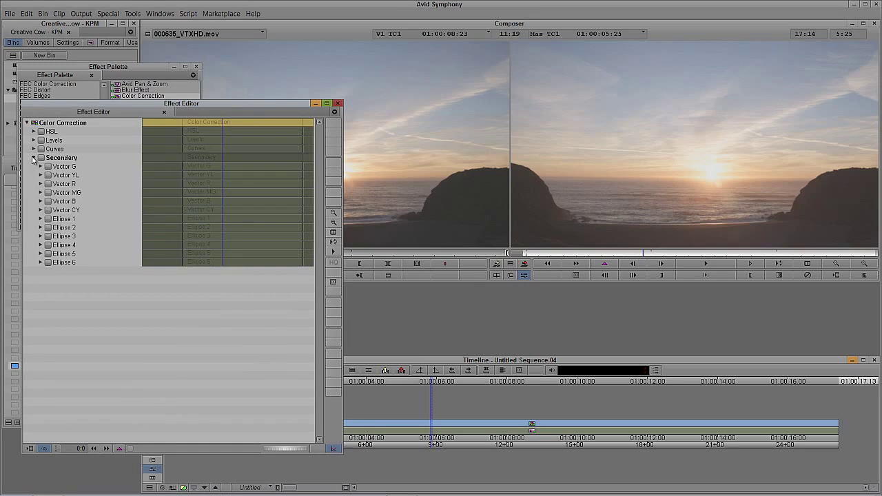
click(33, 158)
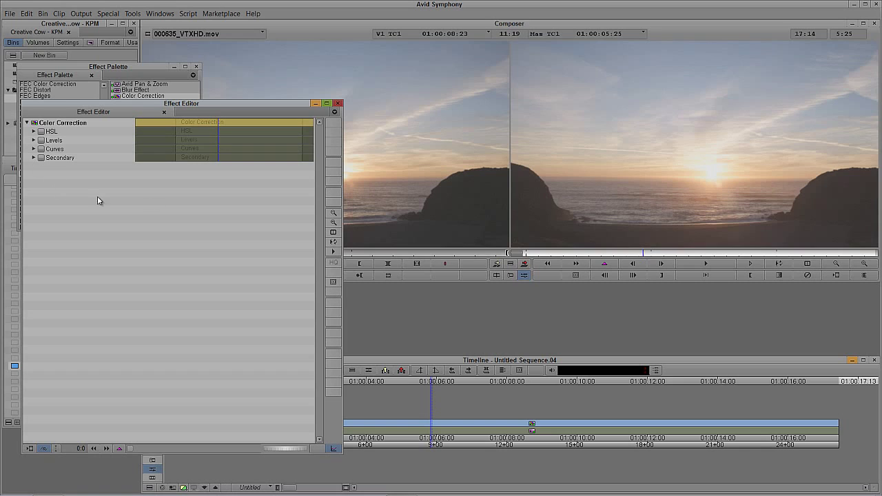
click(337, 105)
click(198, 68)
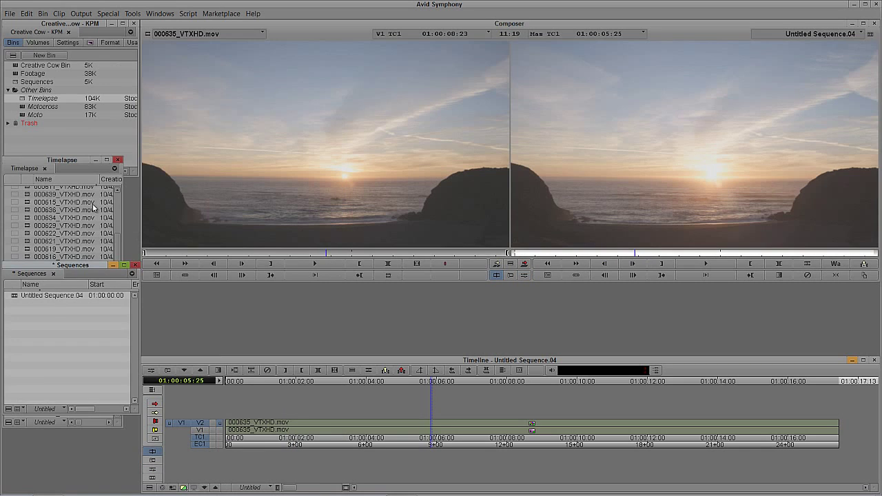
Close the Timelapse bin and switch to the Windows > Workspaces > Color Correction layout
click(118, 160)
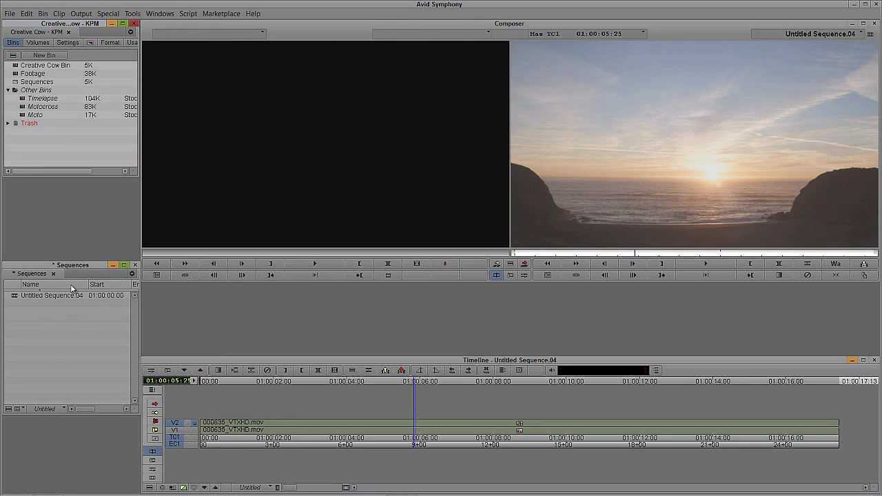
click(160, 14)
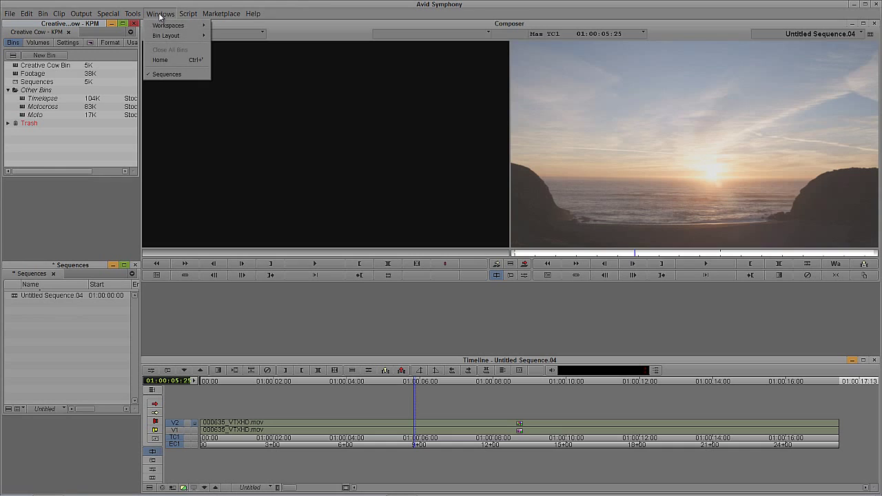
mouse_move(169, 25)
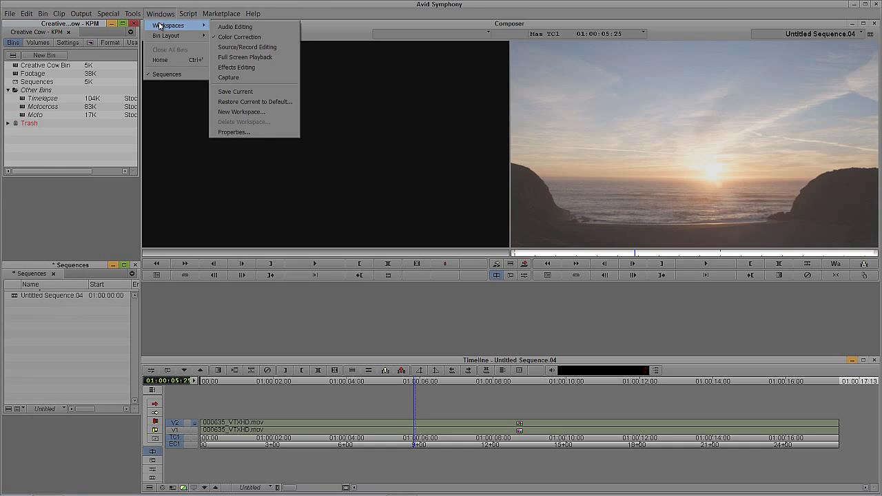
click(245, 38)
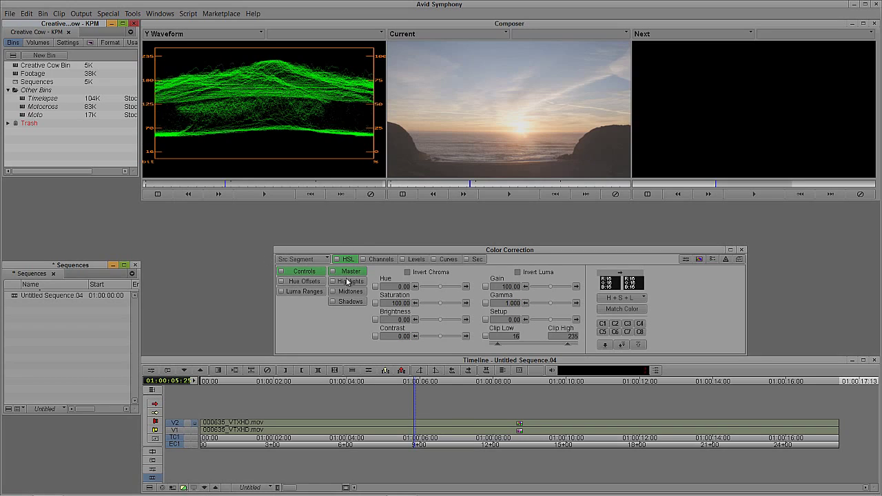
drag(382, 249, 327, 223)
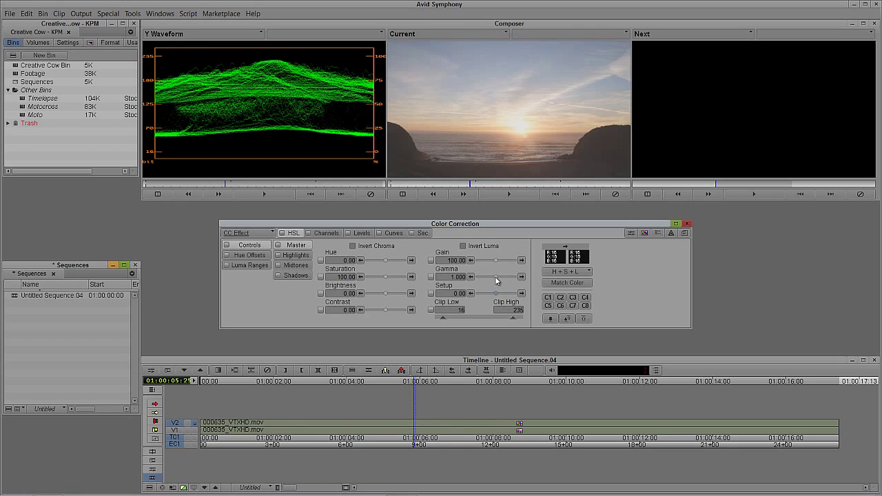
Try Gamma at 1.641, reset it to 1.000, and set HSL Gain to 121.52
drag(495, 280, 501, 281)
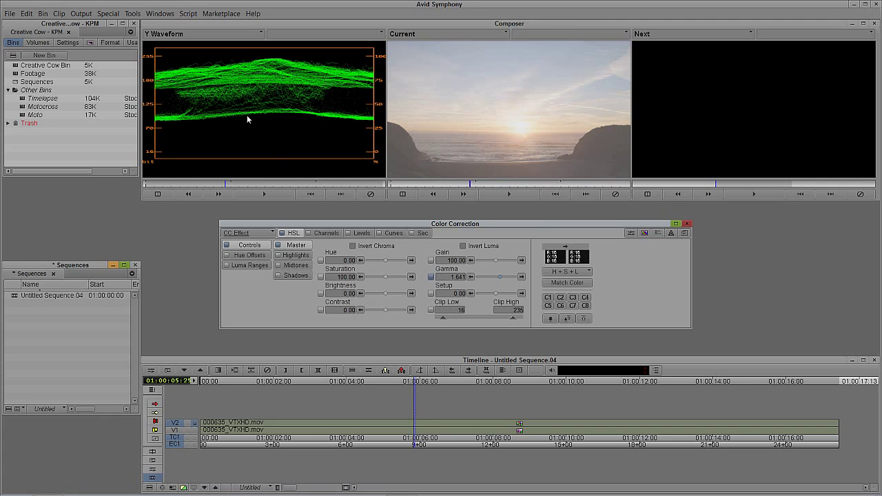
click(431, 276)
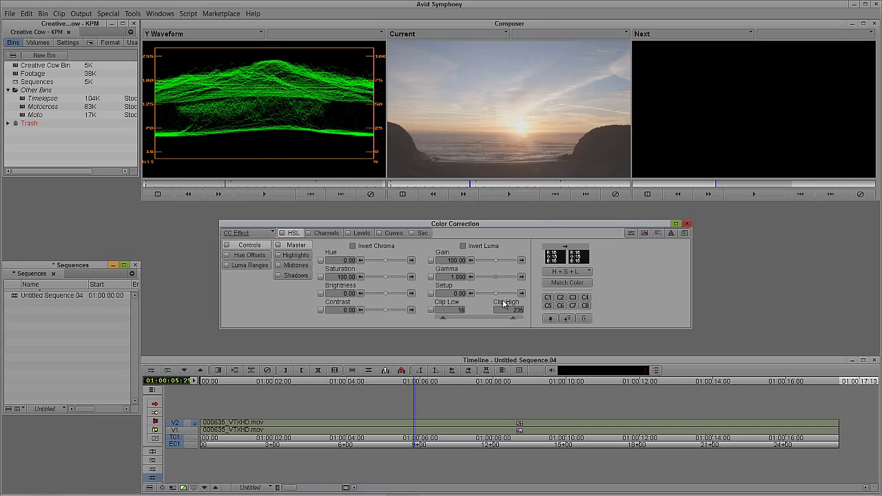
drag(496, 261, 500, 260)
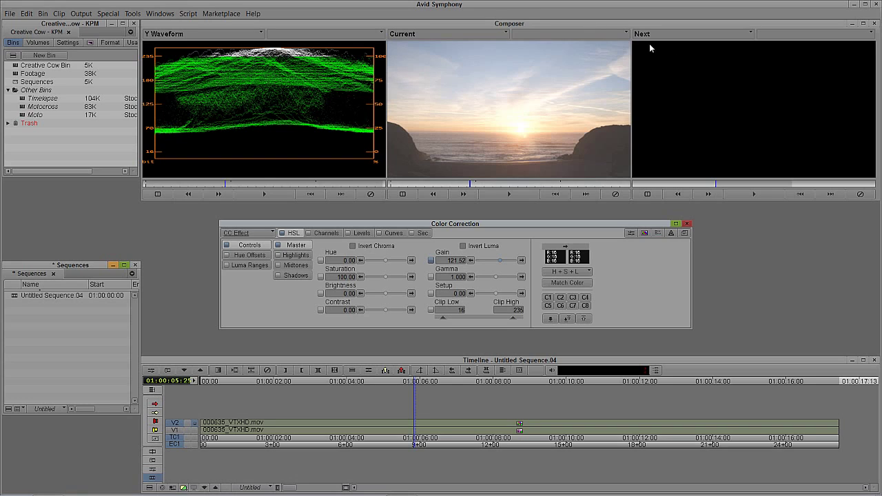
click(401, 35)
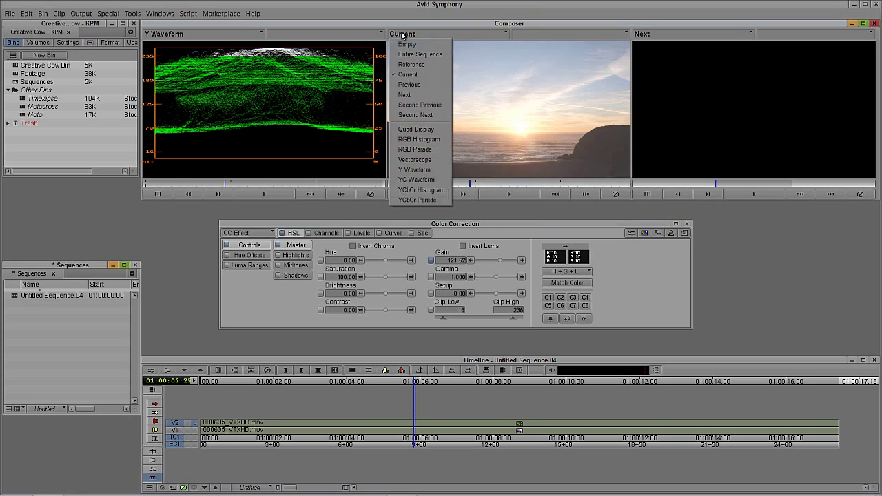
click(579, 119)
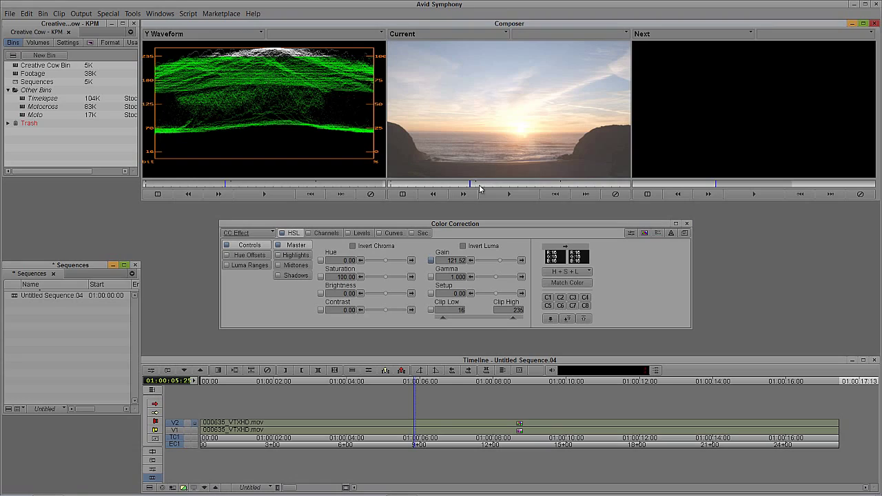
click(527, 185)
drag(550, 185, 463, 183)
click(507, 196)
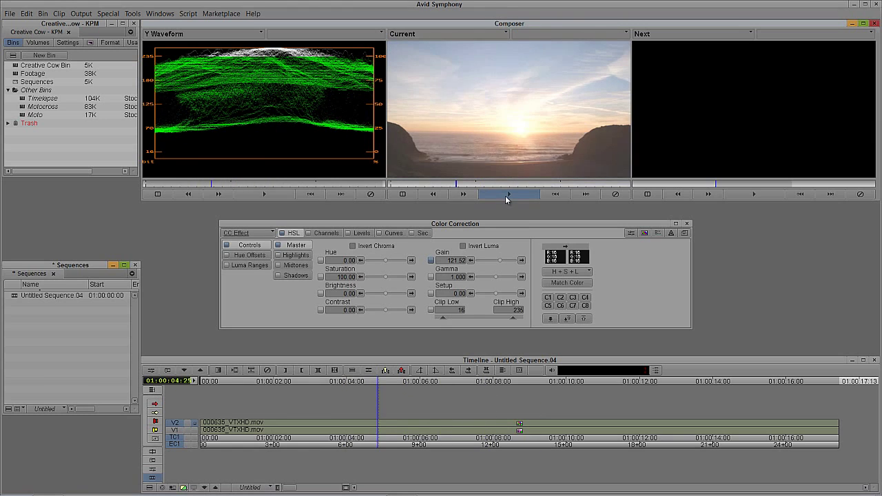
click(508, 195)
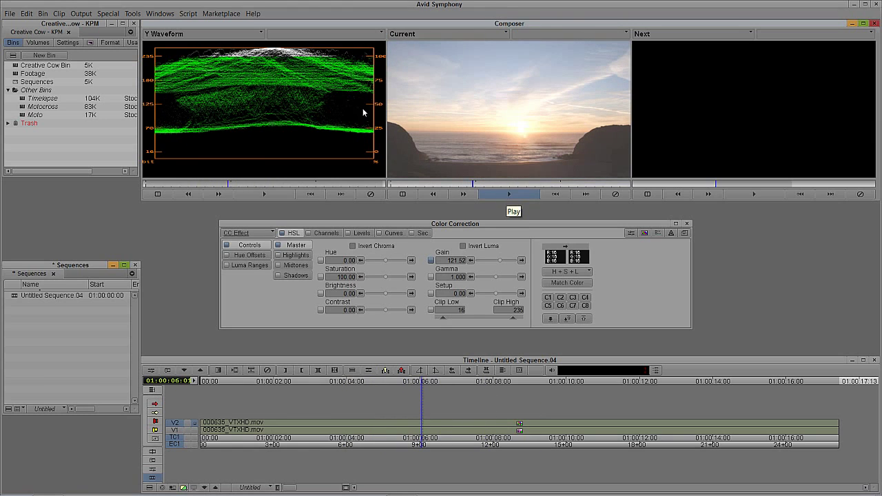
drag(429, 182, 601, 178)
key(space)
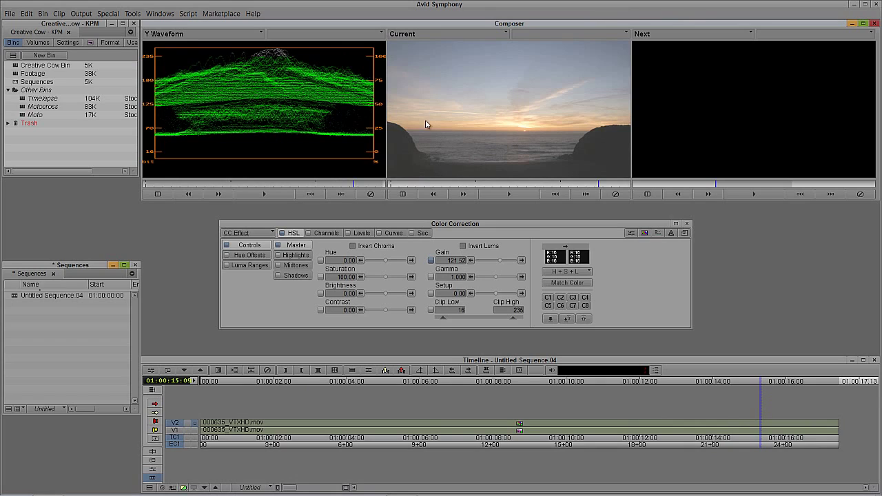
click(174, 33)
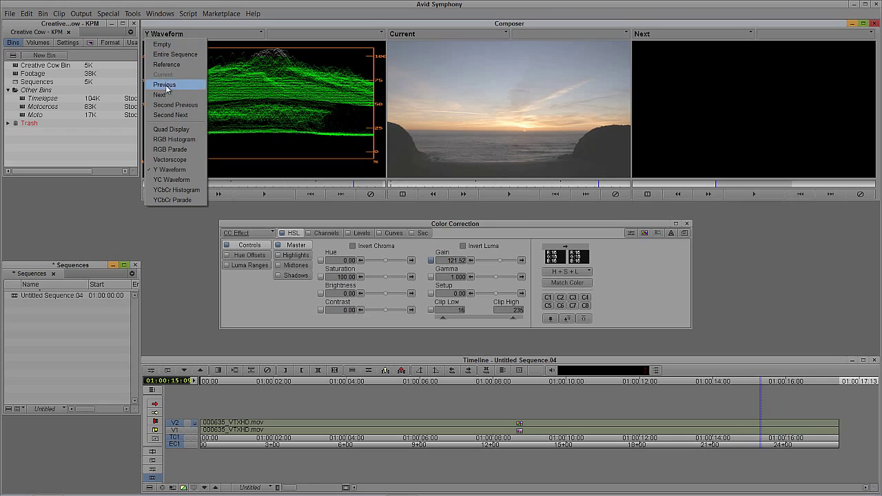
click(453, 129)
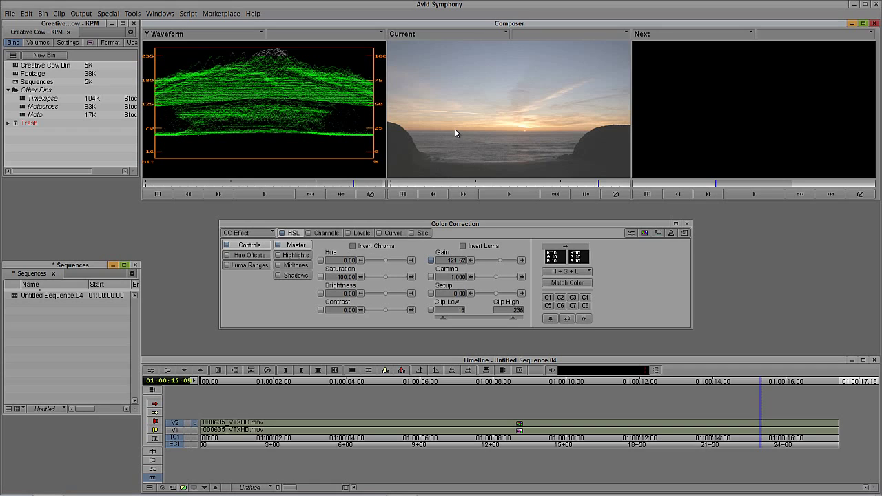
Undo the Gain change back to 100.00 and return to the frame near 01:00:05:29
key(ctrl+z)
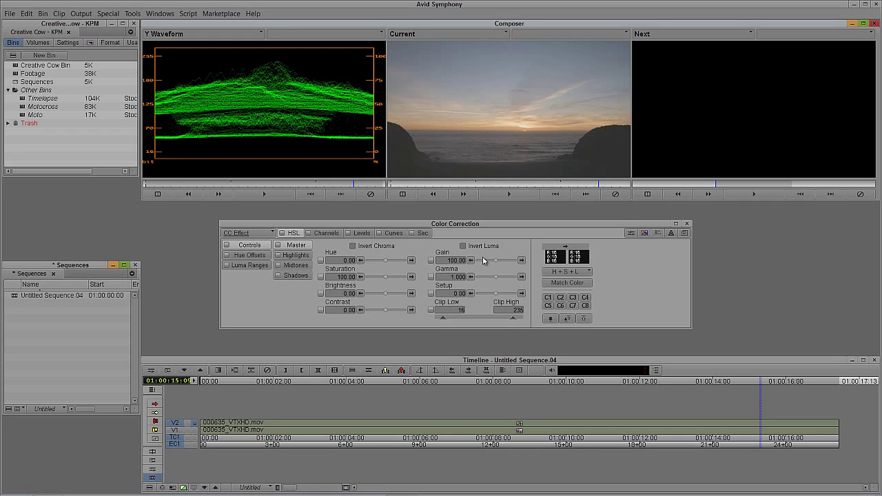
drag(503, 184, 474, 185)
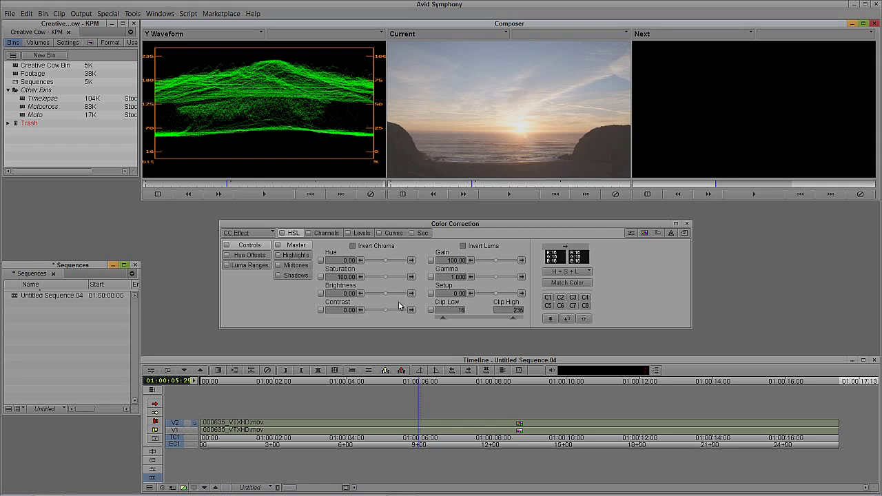
Drag Setup down to -29.05, then toggle the correction off and on to compare
click(498, 300)
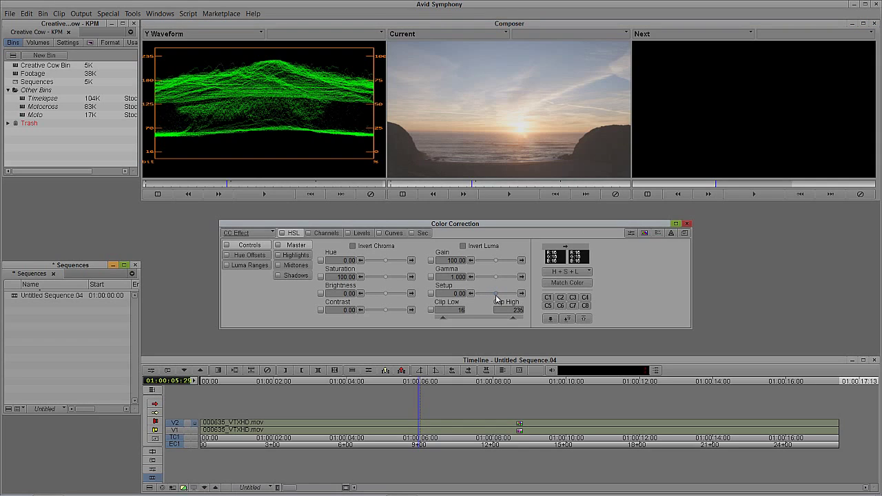
drag(498, 300, 495, 300)
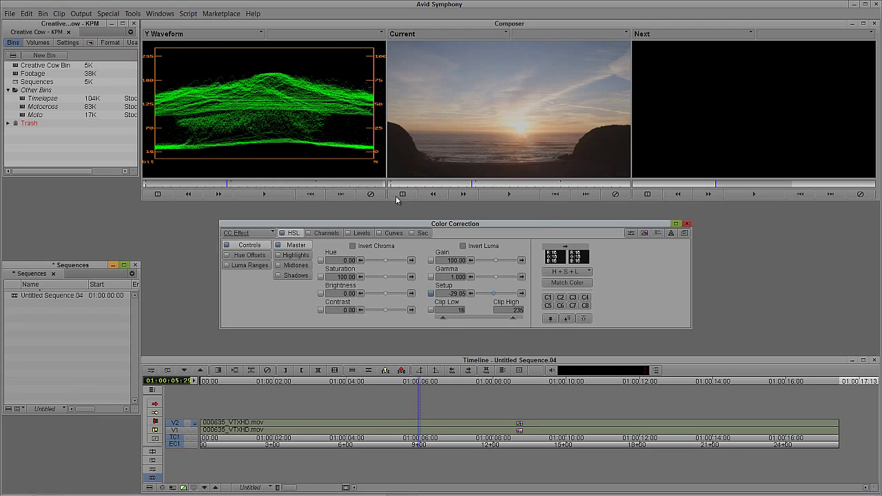
click(226, 246)
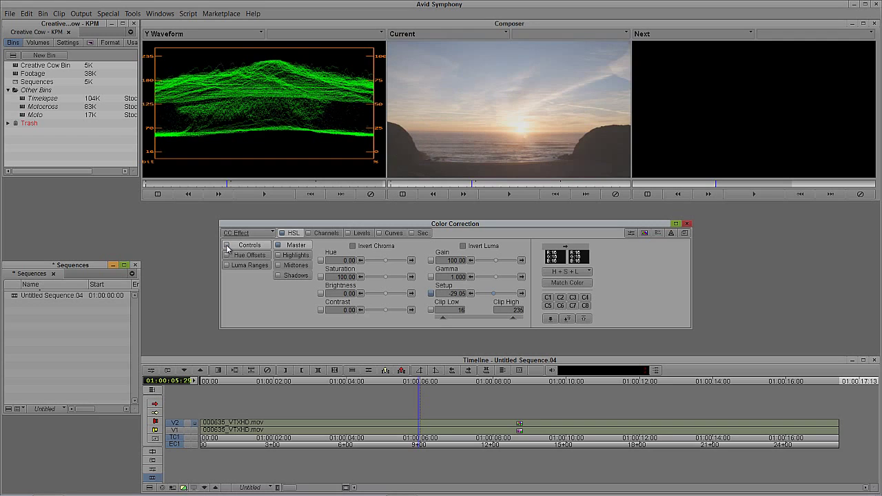
click(226, 246)
click(226, 246)
click(226, 247)
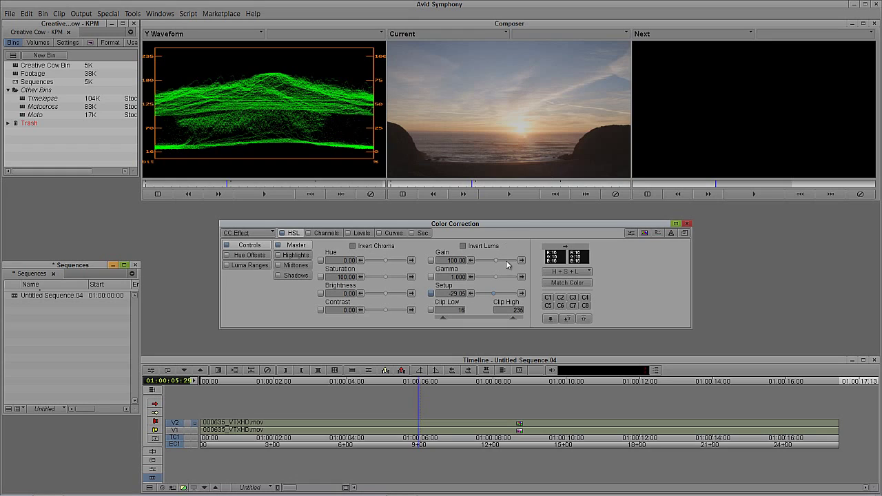
Set Gamma to 0.726 and Gain to 111.39, then scrub the sunset clip to review
drag(495, 278, 492, 284)
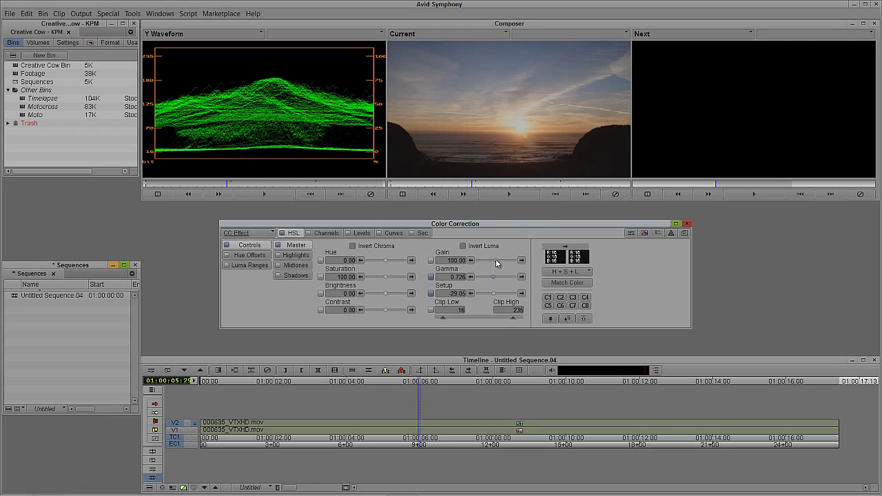
drag(496, 259, 499, 259)
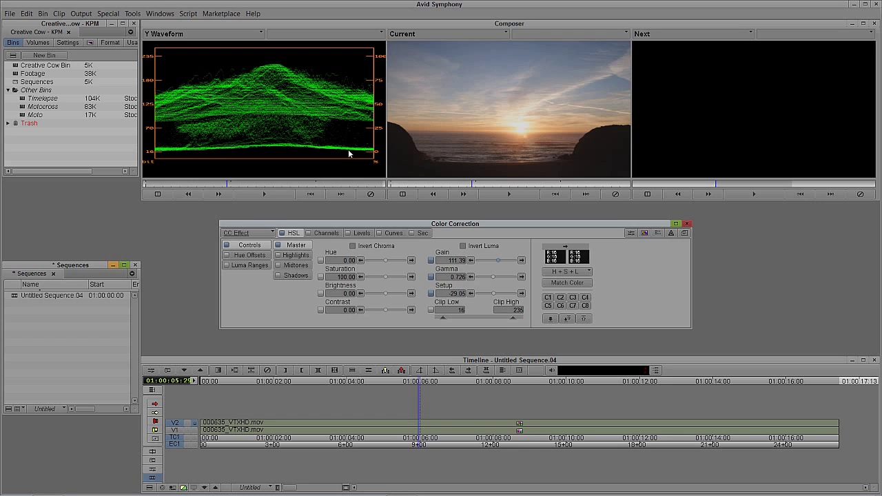
mouse_move(404, 183)
mouse_down()
mouse_move(425, 191)
mouse_move(388, 191)
mouse_move(427, 183)
mouse_up()
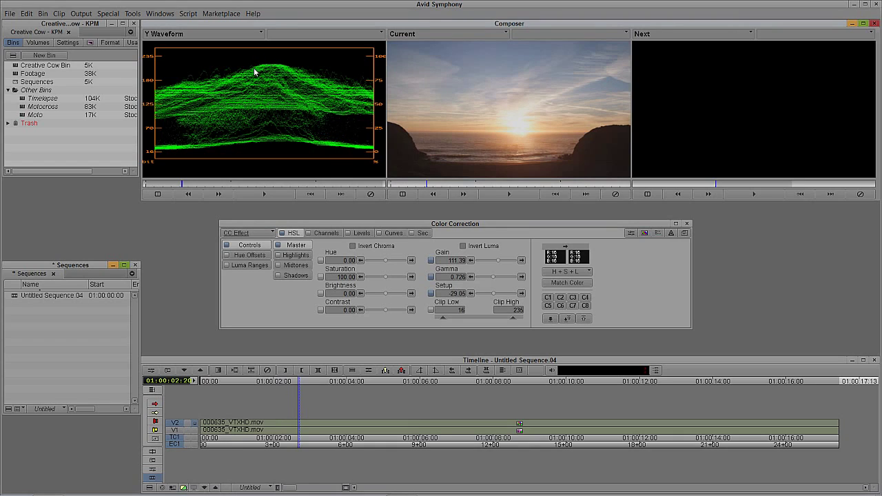
click(446, 187)
drag(446, 186, 356, 190)
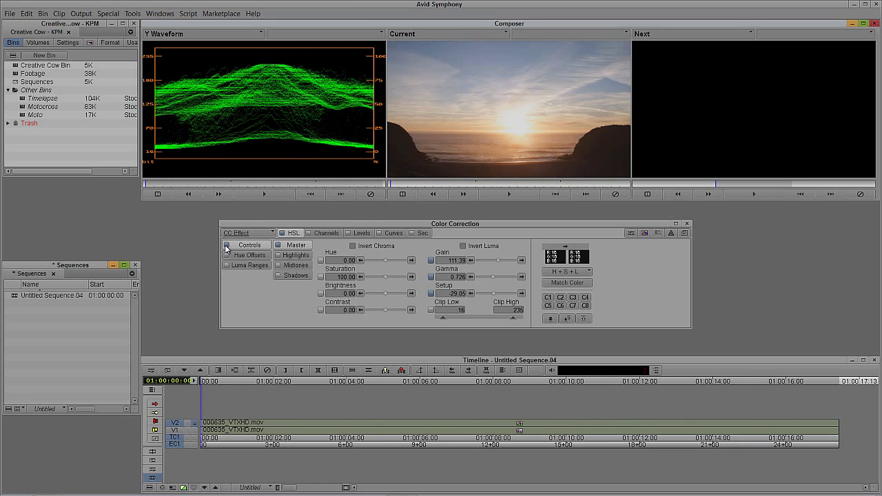
click(226, 247)
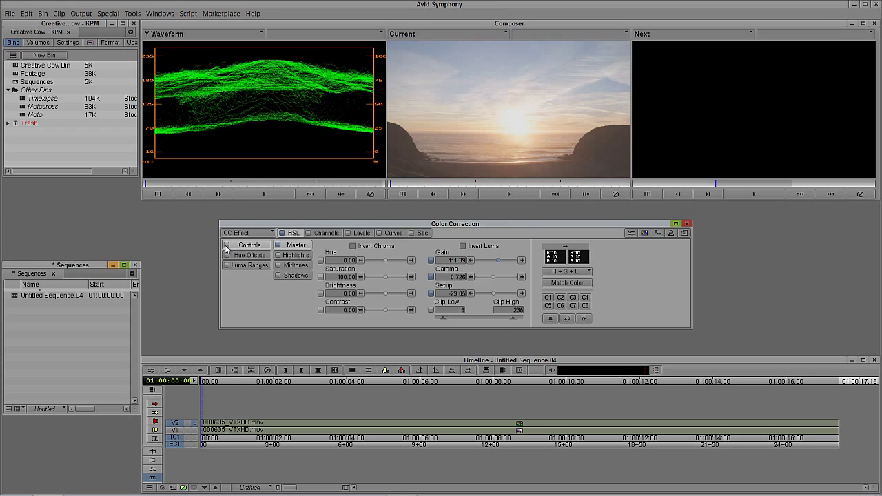
click(226, 246)
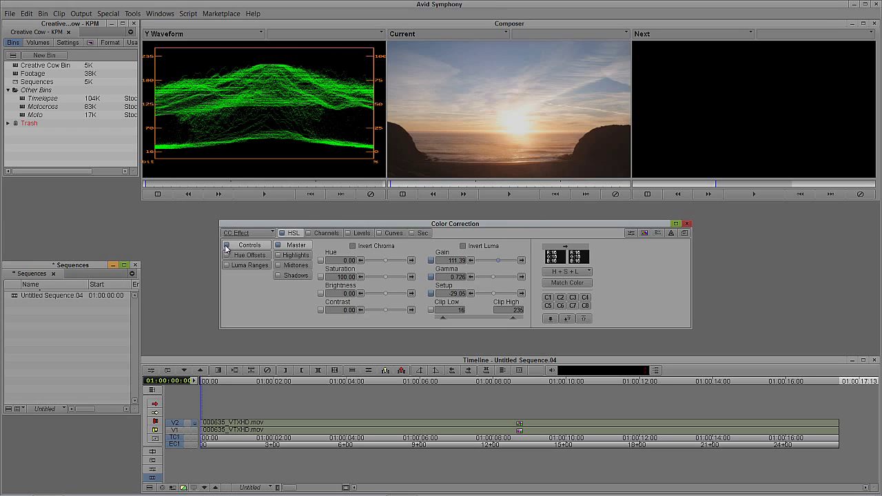
click(227, 247)
click(227, 247)
Switch to the Source/Record Editing workspace
click(171, 14)
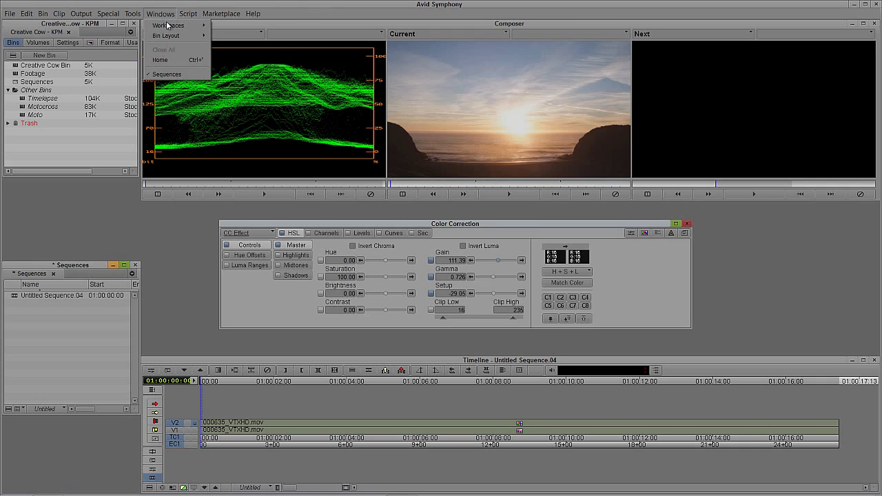
mouse_move(202, 30)
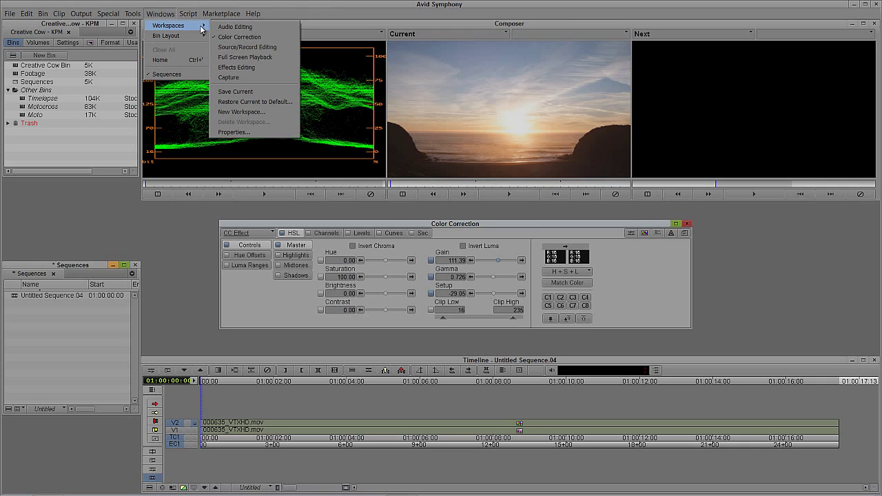
click(246, 47)
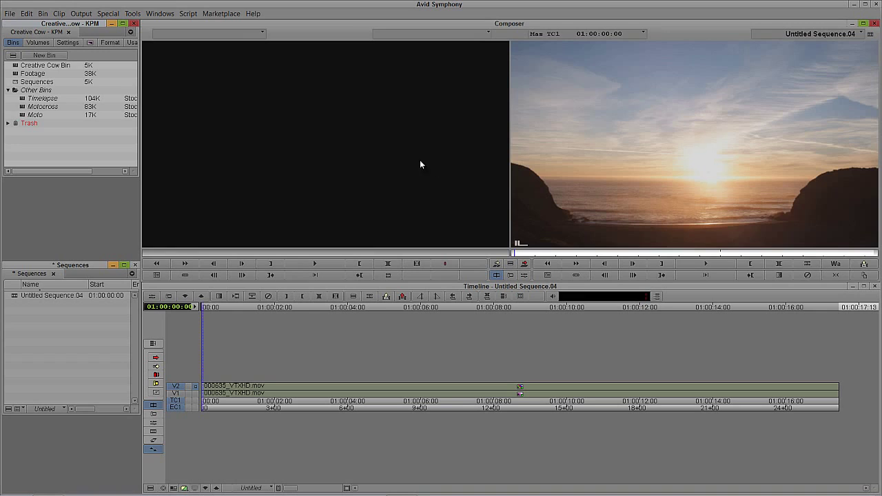
Scrub the sunset sequence and step into and back out of the nested effect
drag(408, 399, 536, 388)
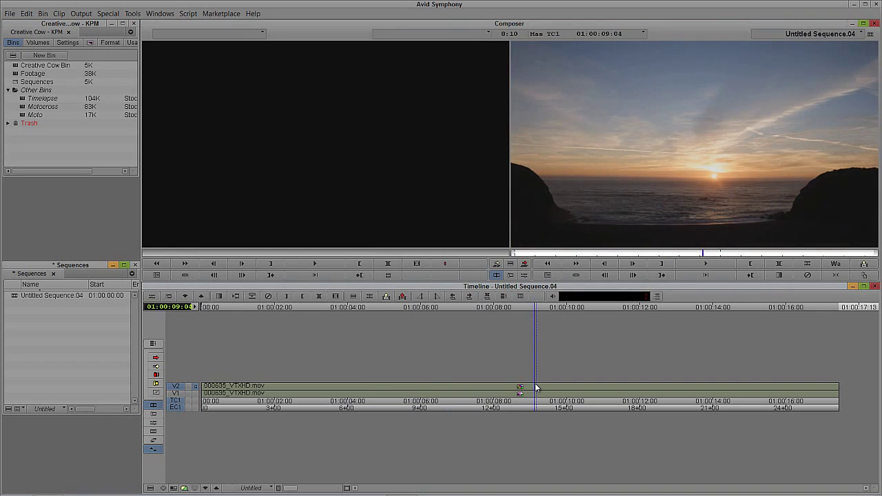
drag(472, 397, 402, 400)
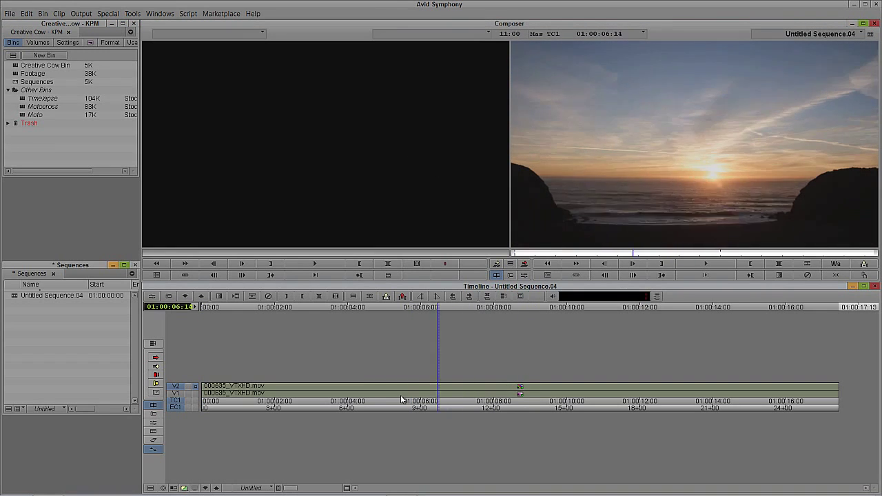
click(205, 488)
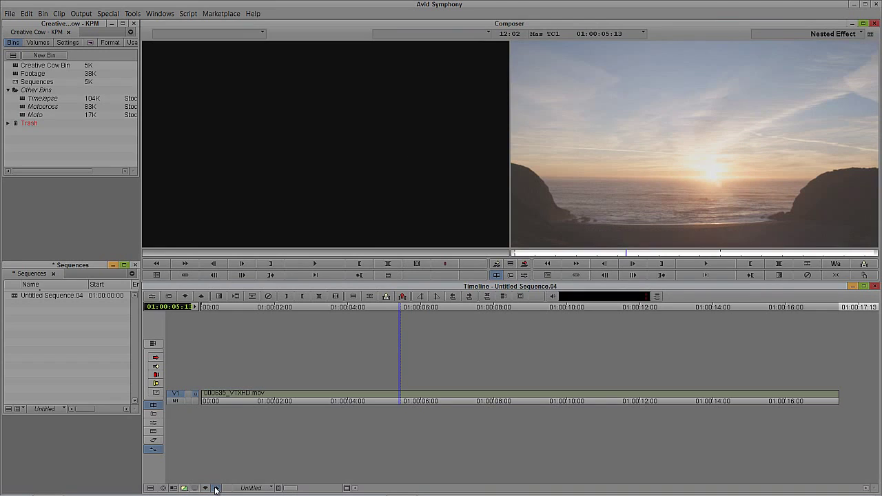
click(216, 489)
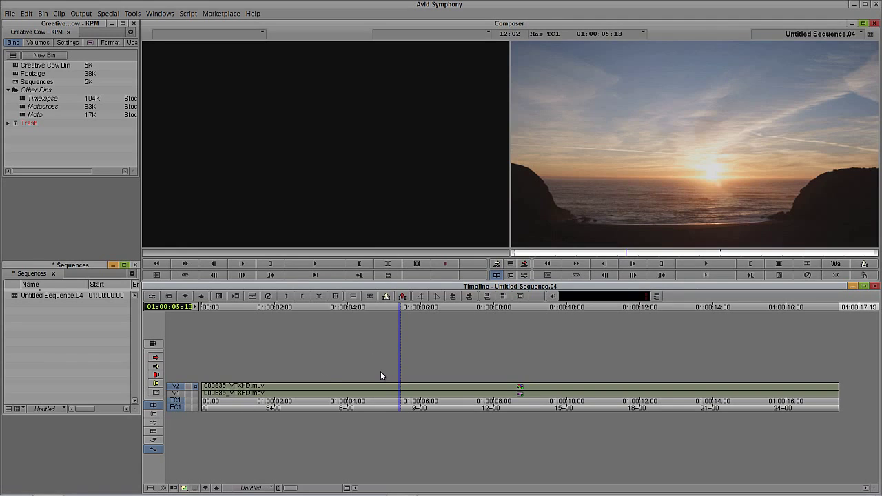
Flip monitoring between ungraded V1 and graded V2 at several frames to compare
click(194, 394)
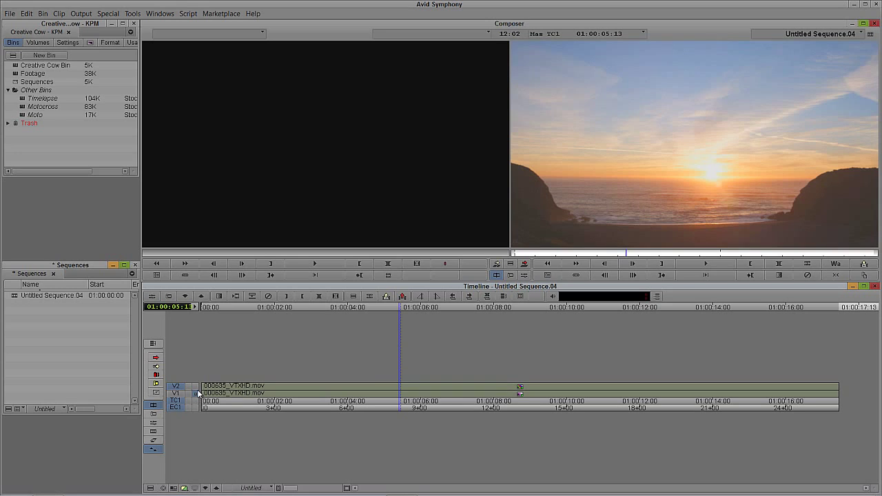
click(195, 388)
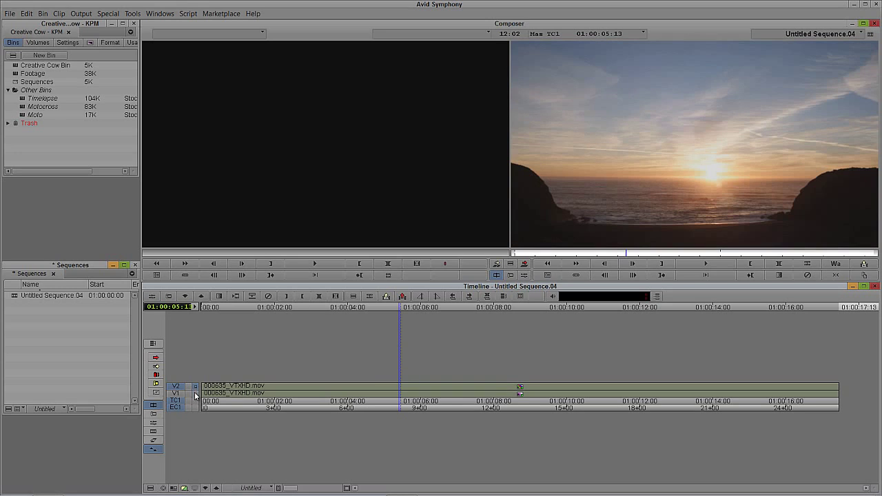
click(195, 393)
click(196, 387)
click(195, 394)
click(195, 387)
drag(429, 408, 358, 386)
click(196, 394)
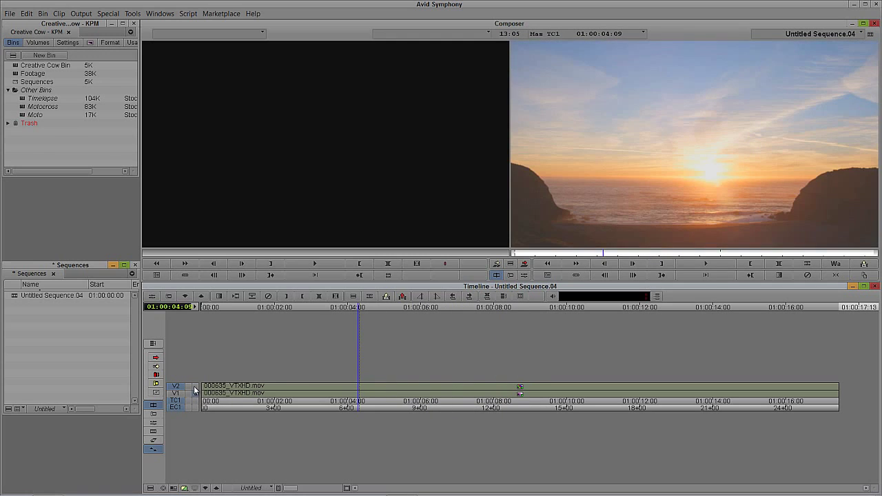
click(196, 387)
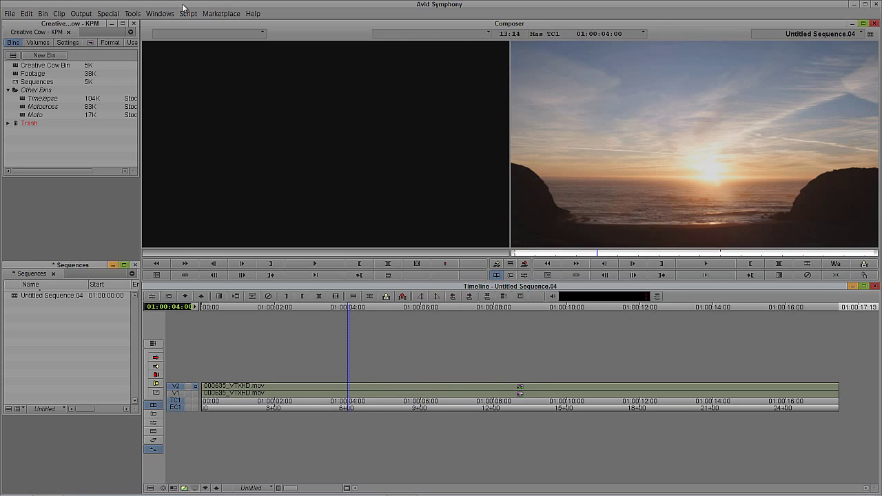
click(159, 14)
Return to the Color Correction workspace, set Gain to 131.65, and nudge the window up
mouse_move(173, 25)
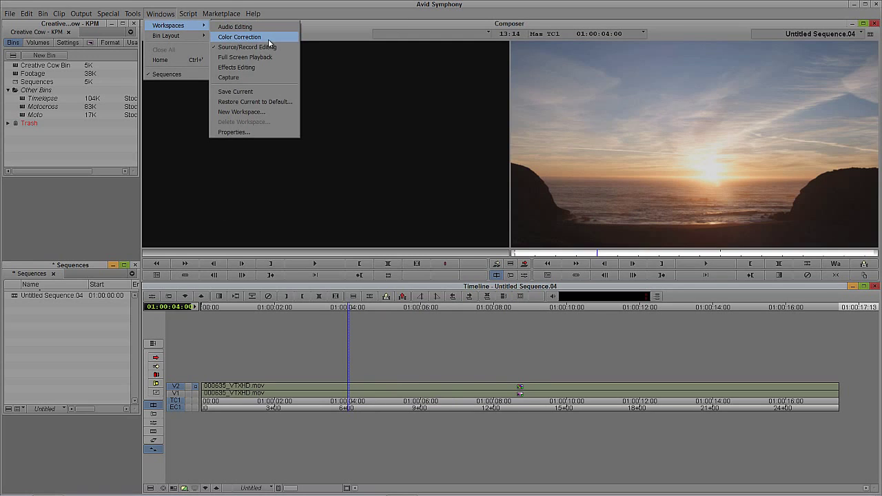
click(268, 36)
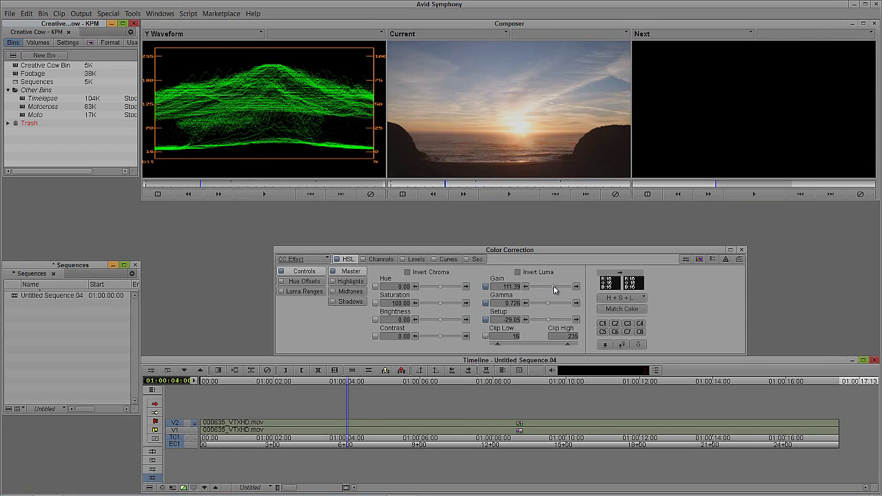
drag(553, 290, 560, 290)
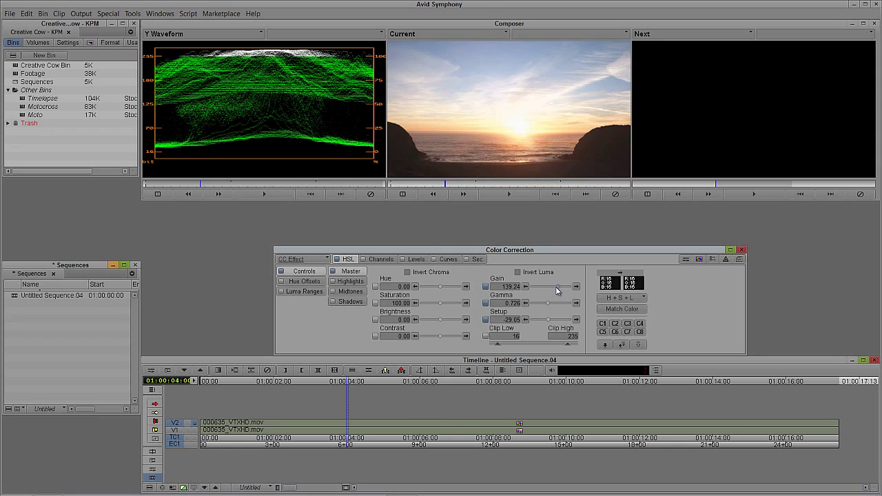
drag(558, 287, 555, 291)
drag(555, 290, 553, 291)
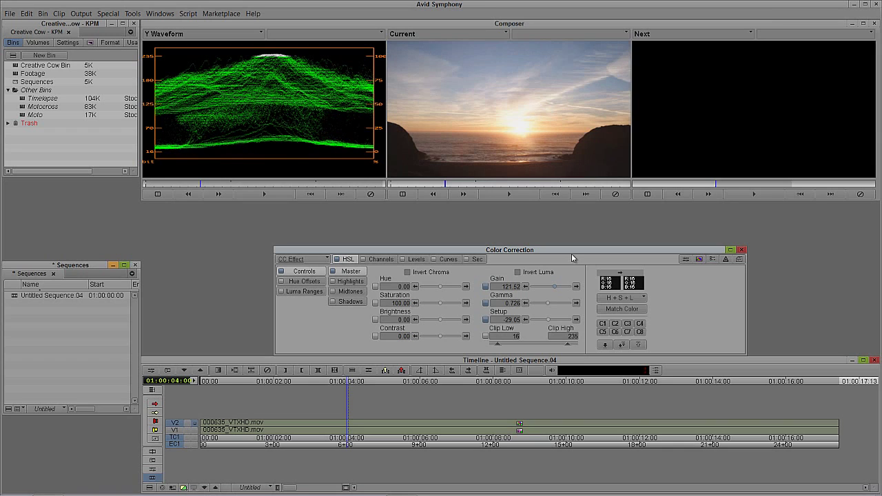
drag(556, 290, 557, 290)
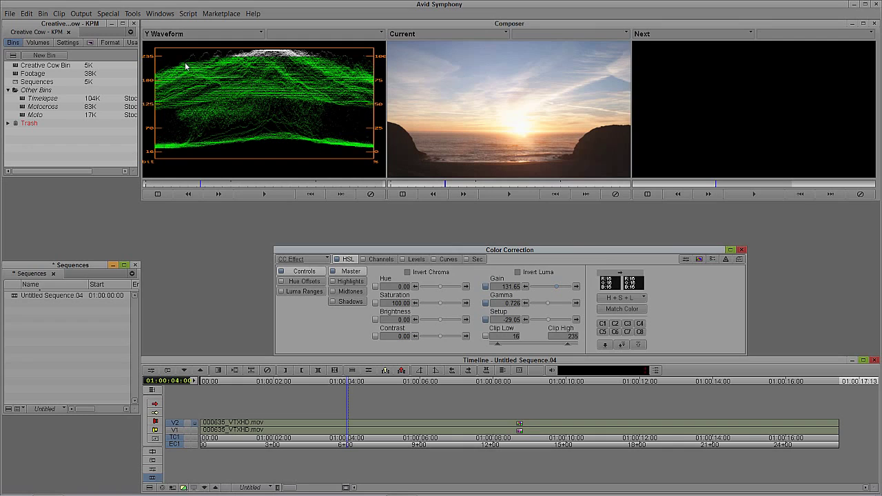
drag(451, 251, 441, 228)
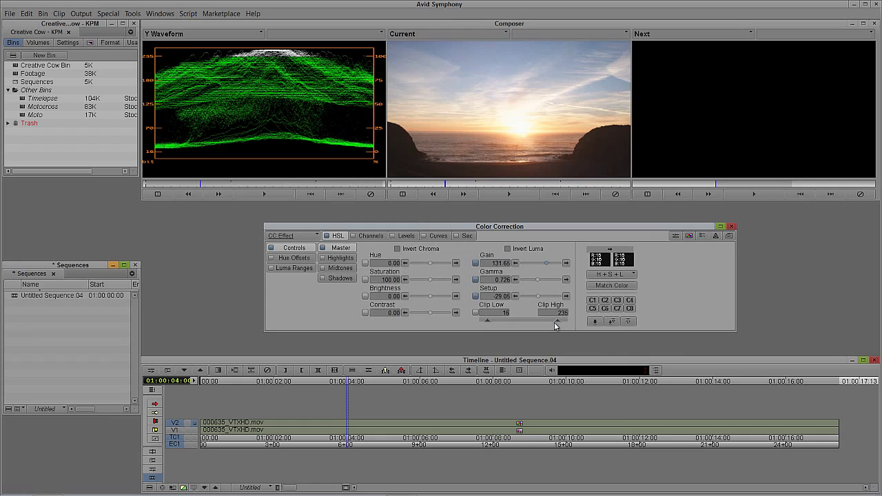
Try Clip High at 218, restore it to 235, and bring Gain back to 111.39
drag(557, 324, 552, 326)
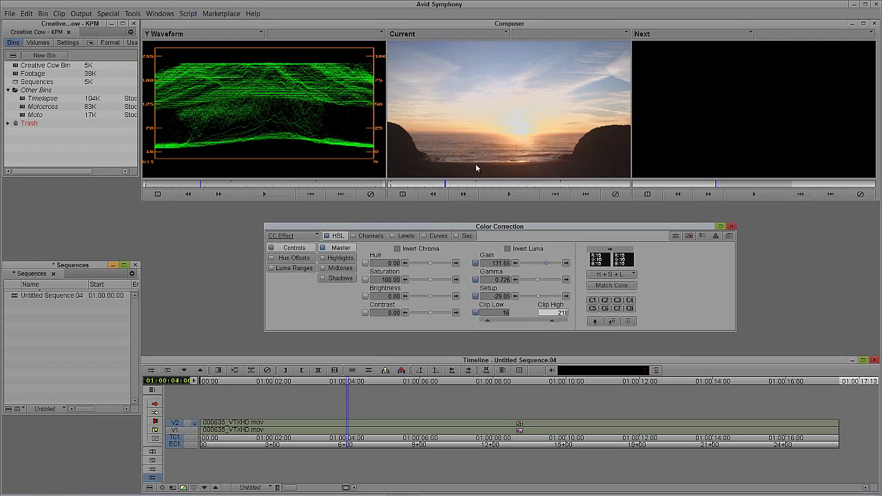
drag(552, 324, 557, 324)
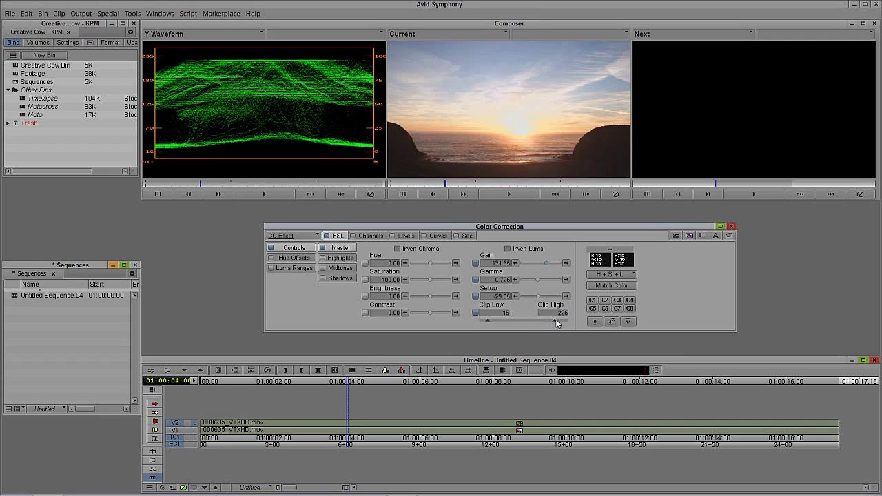
drag(559, 324, 561, 324)
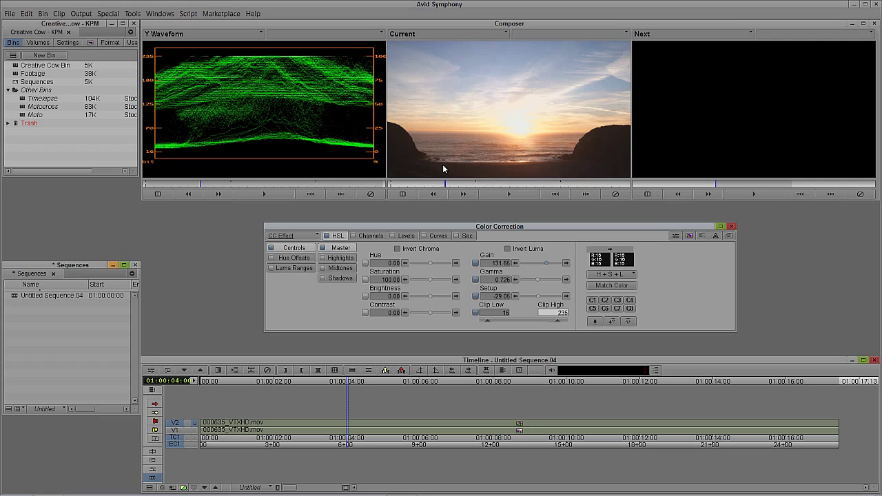
text(218)
key(Return)
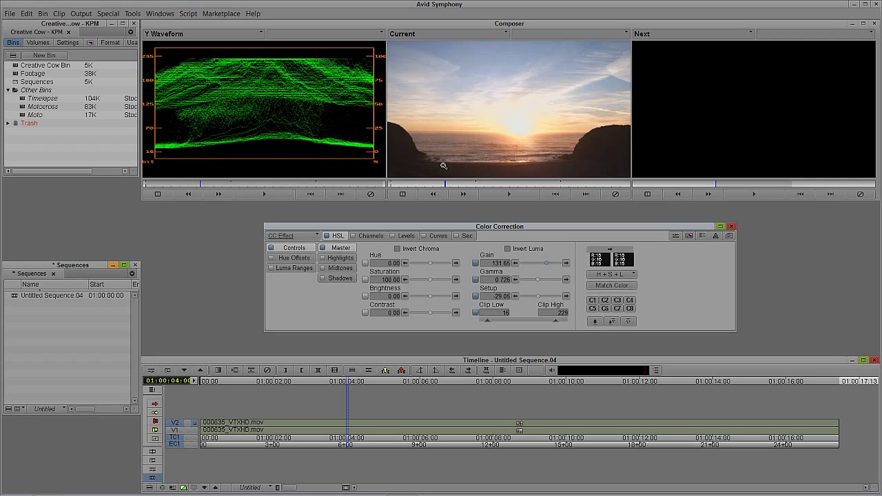
key(ctrl+z)
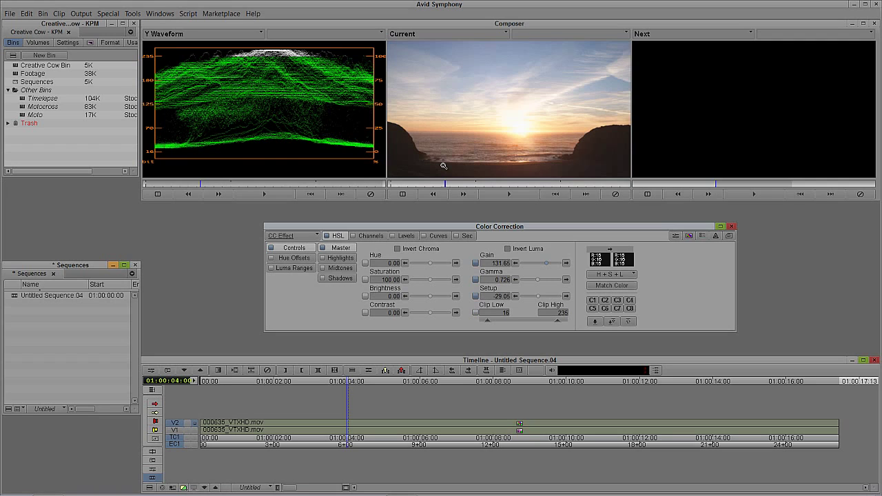
key(ctrl+z)
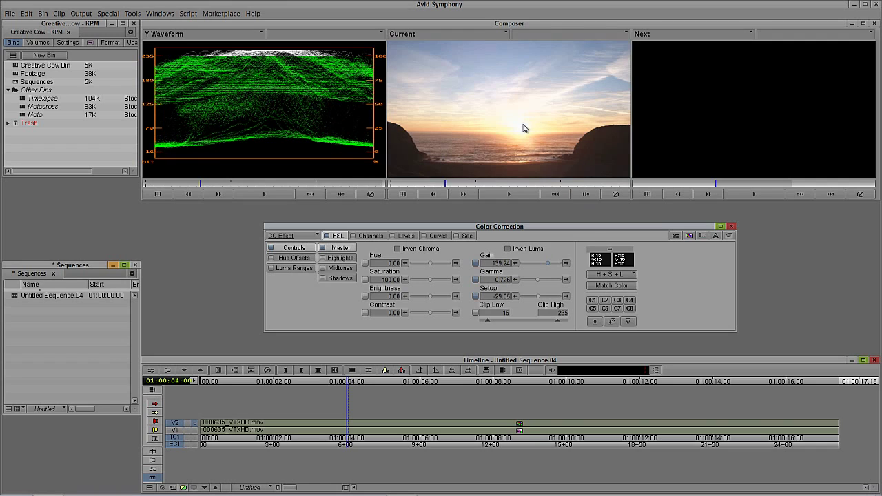
key(ctrl+z)
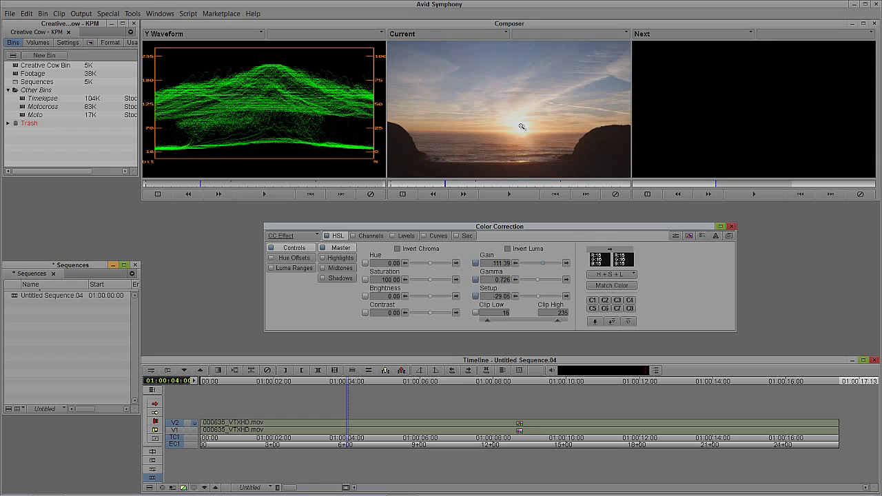
Scrub the sunset clip to check the grade and close the Color Correction window
click(485, 183)
drag(494, 185, 436, 187)
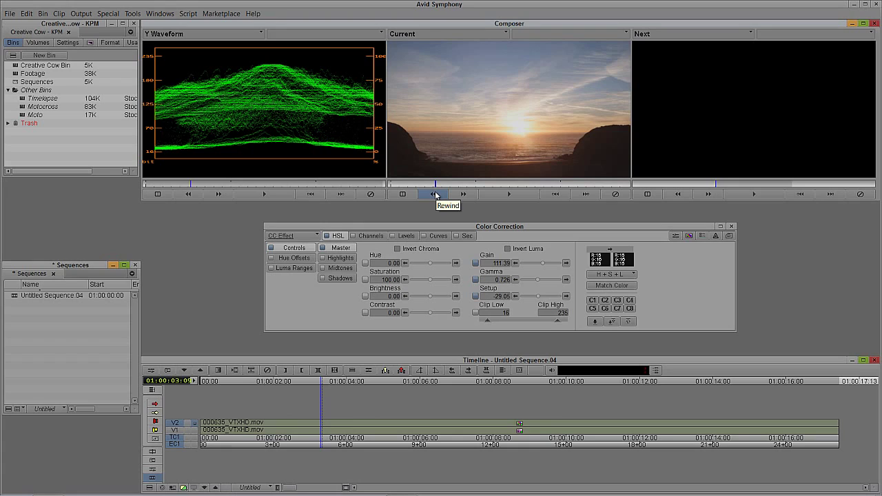
click(731, 226)
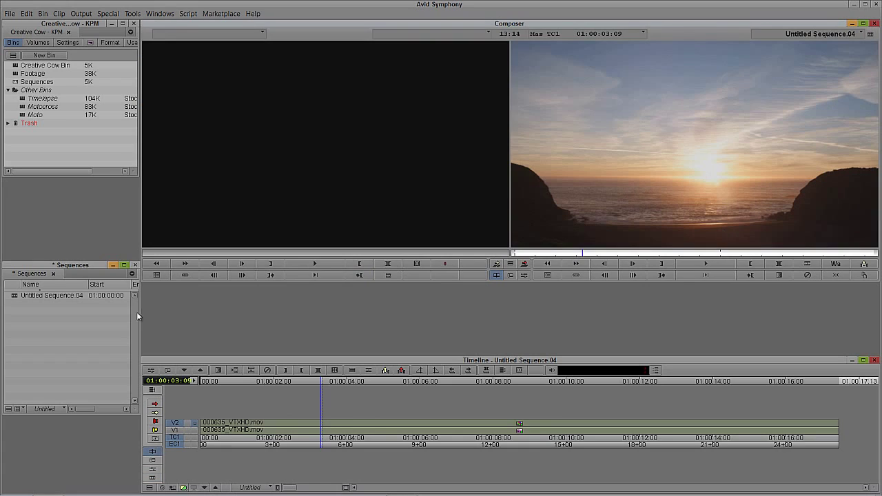
Open the Timelapse bin and load the 000623_VTXHD.mov trees clip into the Source monitor
click(45, 330)
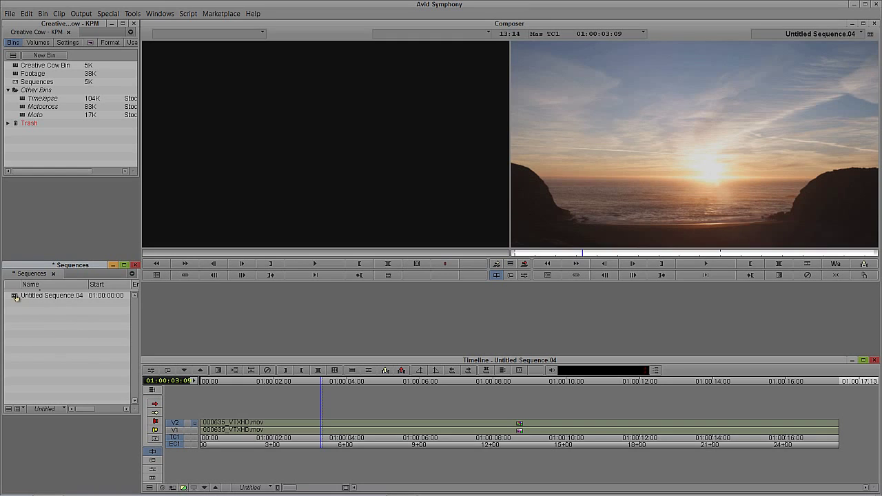
click(35, 159)
double_click(22, 100)
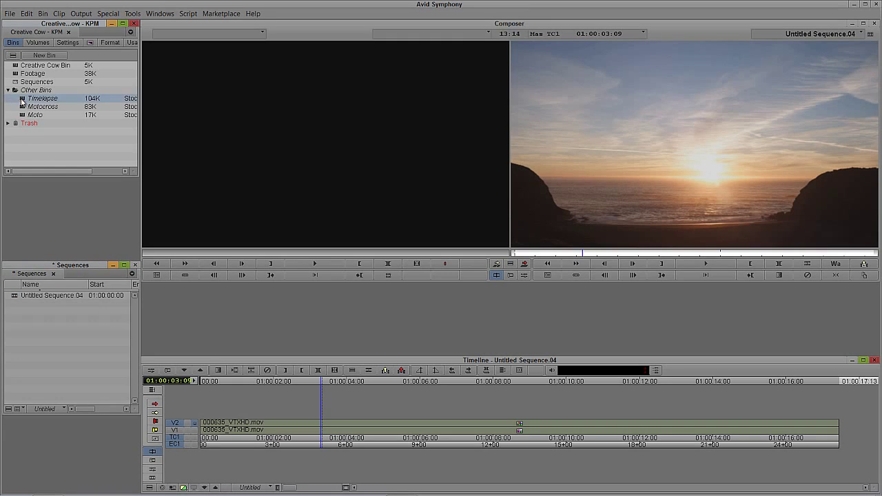
double_click(28, 294)
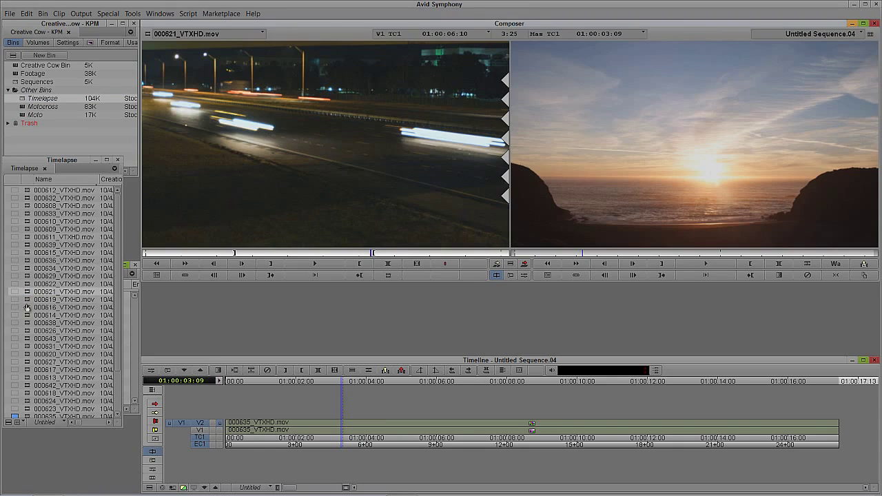
double_click(28, 308)
double_click(28, 338)
double_click(29, 366)
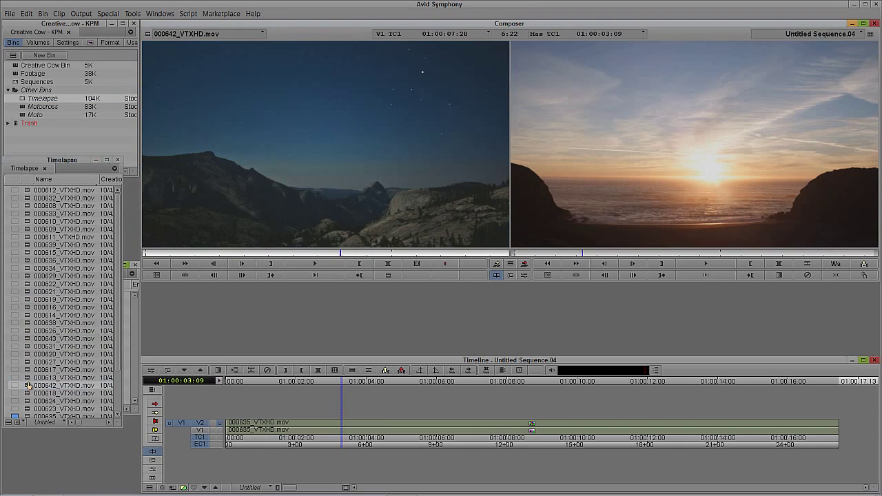
double_click(26, 401)
double_click(27, 409)
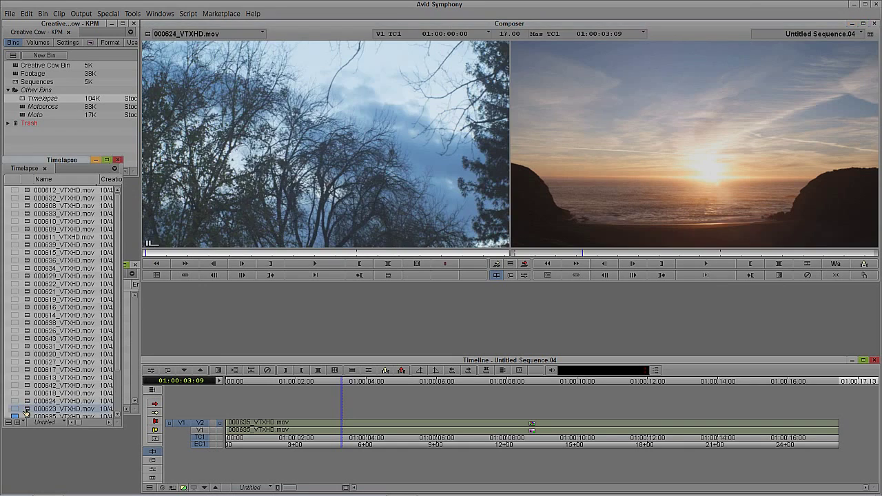
Clear the Record monitor and edit the trees clip into new Untitled Sequence.05
scroll(117, 372, down, 1)
scroll(118, 372, down, 3)
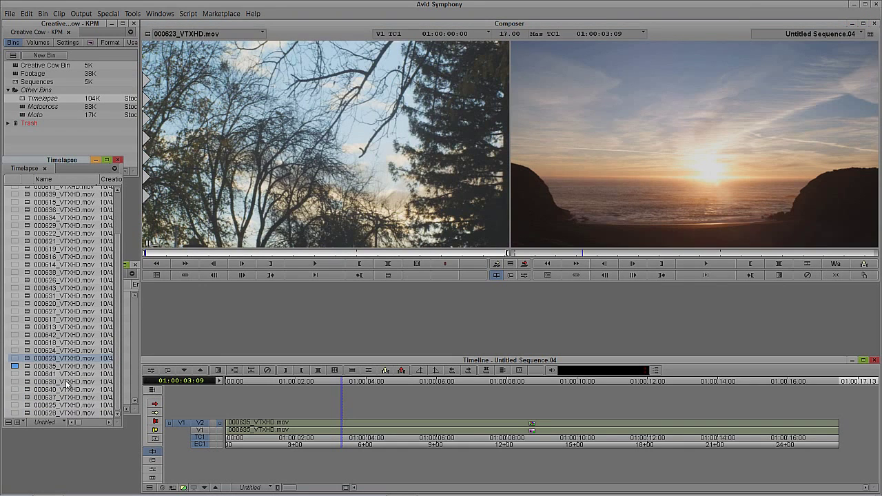
click(816, 34)
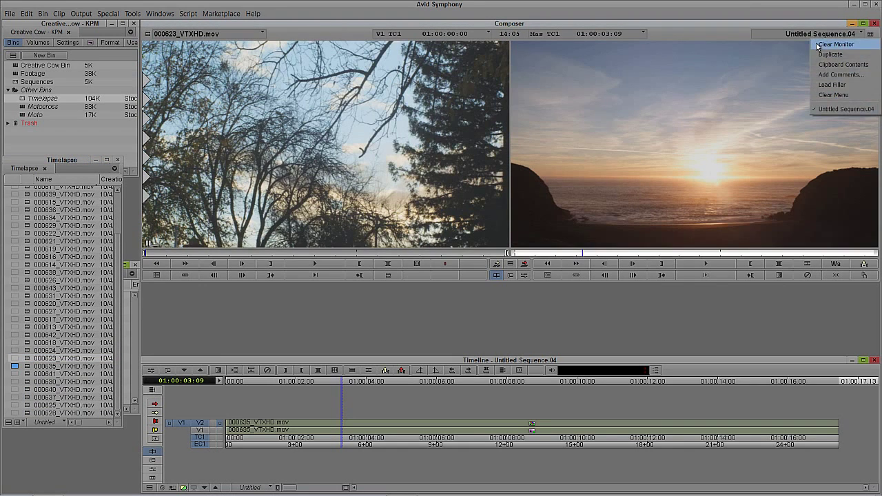
click(816, 43)
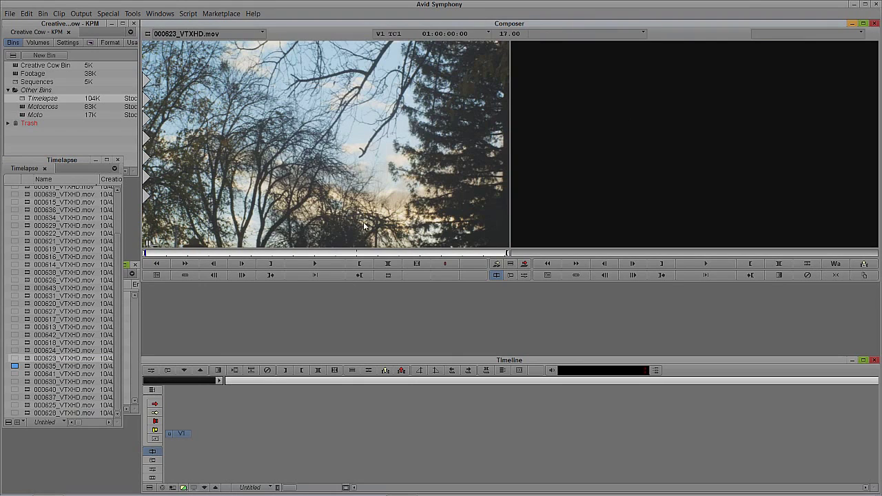
key(v)
click(441, 312)
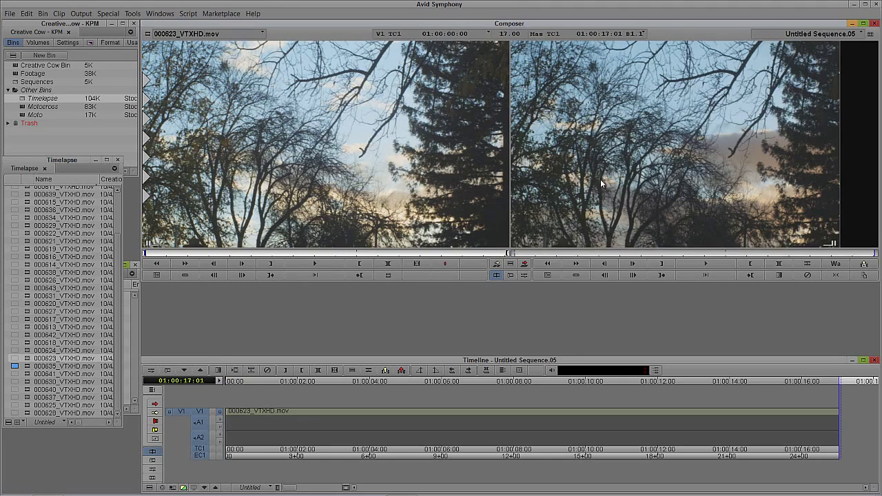
Open the Effect Palette and select the trees clip in the timeline
click(600, 182)
drag(414, 415, 377, 410)
key(ctrl+8)
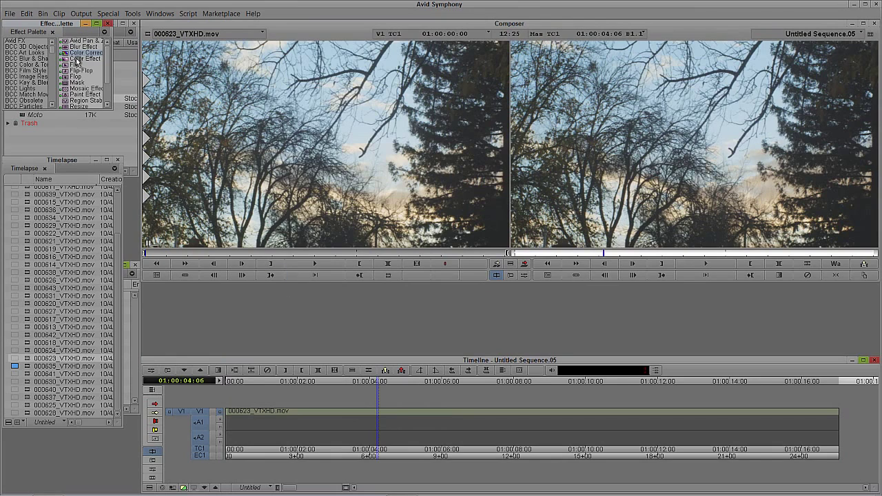
click(401, 414)
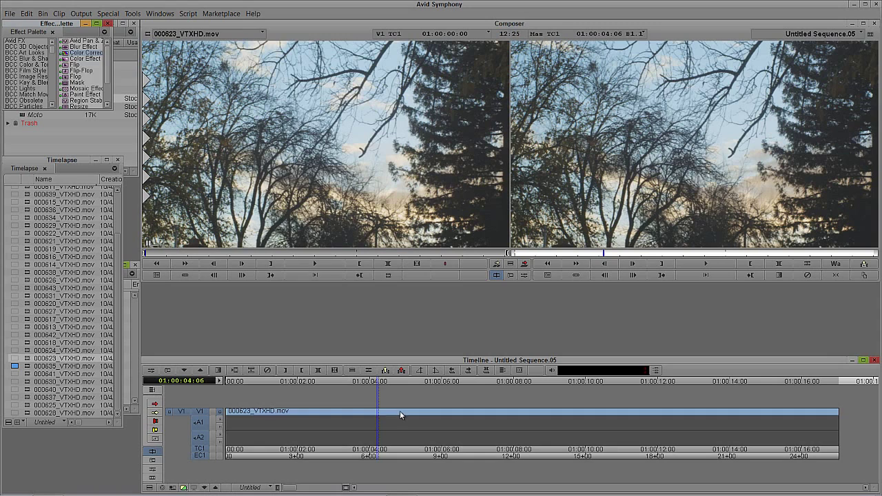
click(160, 13)
In the Color Correction workspace, set trees clip Setup -16.14, Gamma 0.609 and Gain 108.86
mouse_move(163, 25)
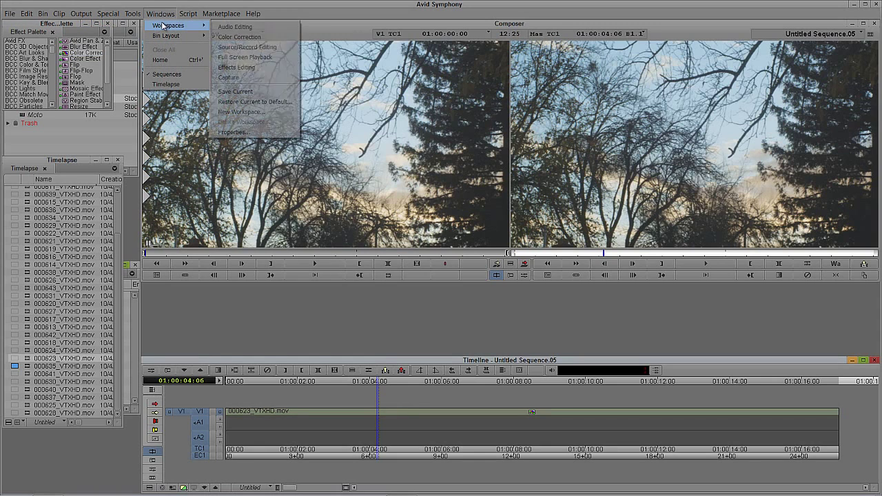
click(236, 35)
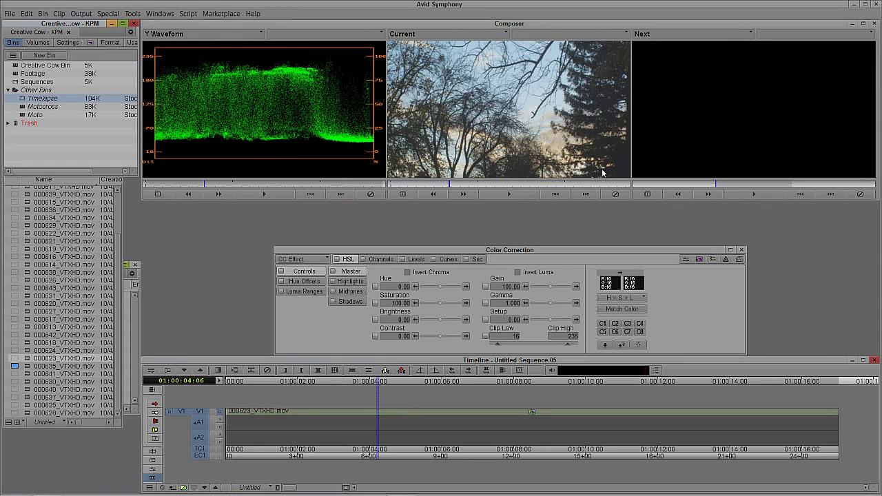
click(550, 321)
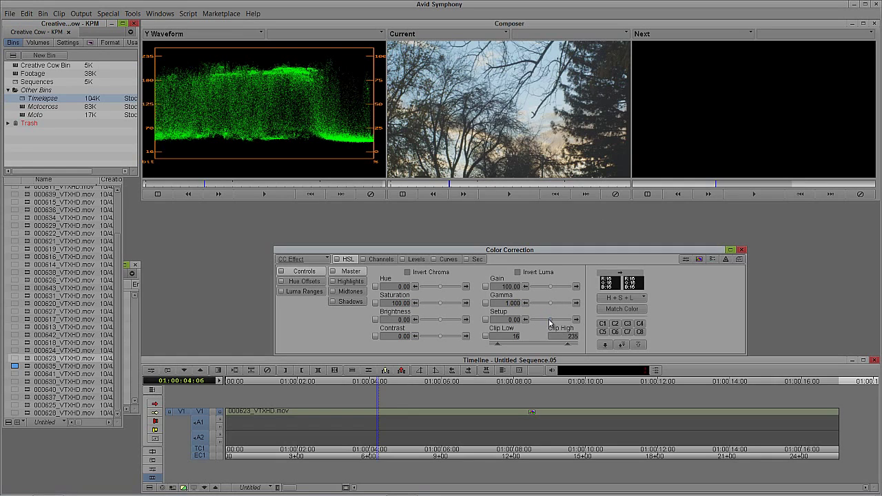
mouse_move(550, 322)
mouse_down()
mouse_move(532, 322)
mouse_move(551, 323)
mouse_up()
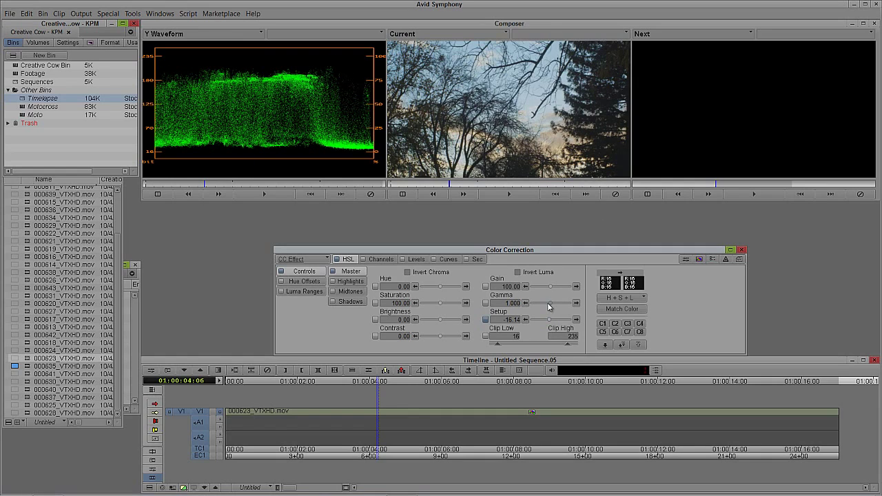
drag(549, 306, 549, 307)
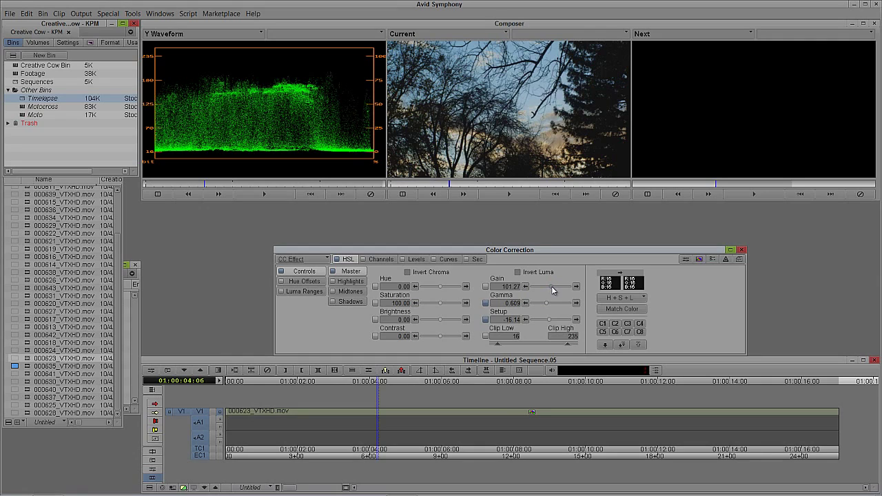
drag(552, 291, 553, 291)
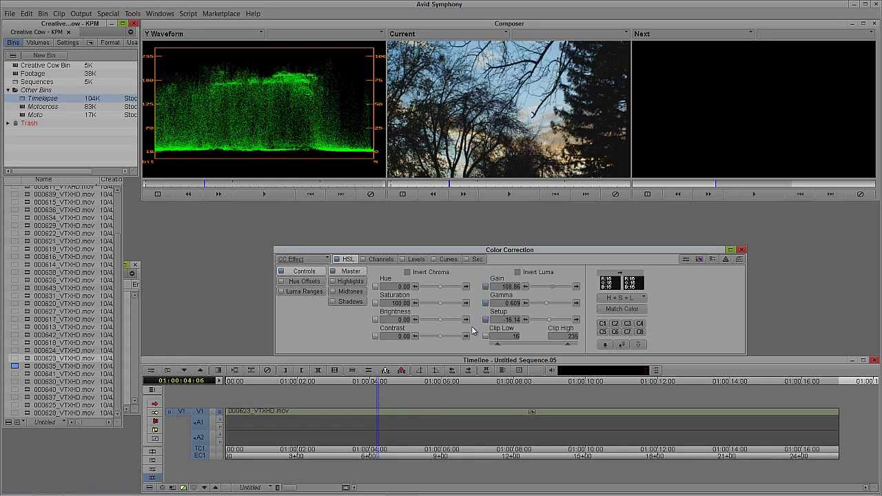
click(157, 13)
Switch to Source/Record Editing, scrub the trees sequence, and step in and out of the effect
mouse_move(161, 28)
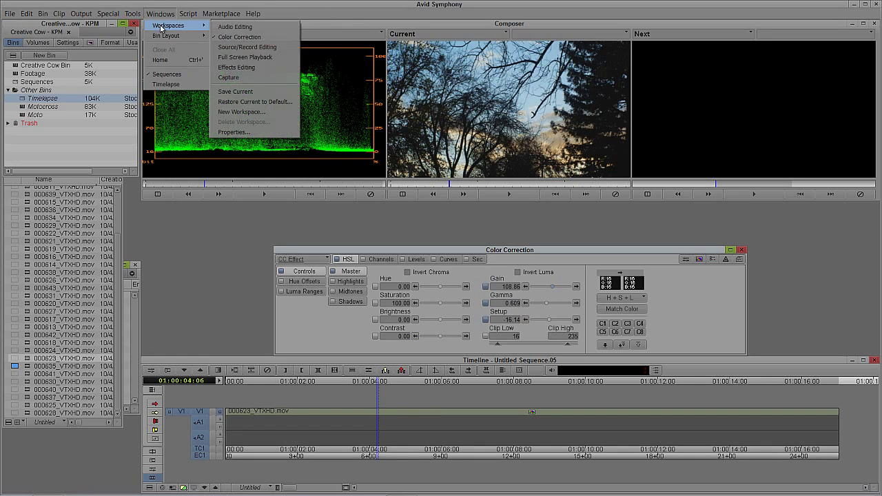
click(248, 47)
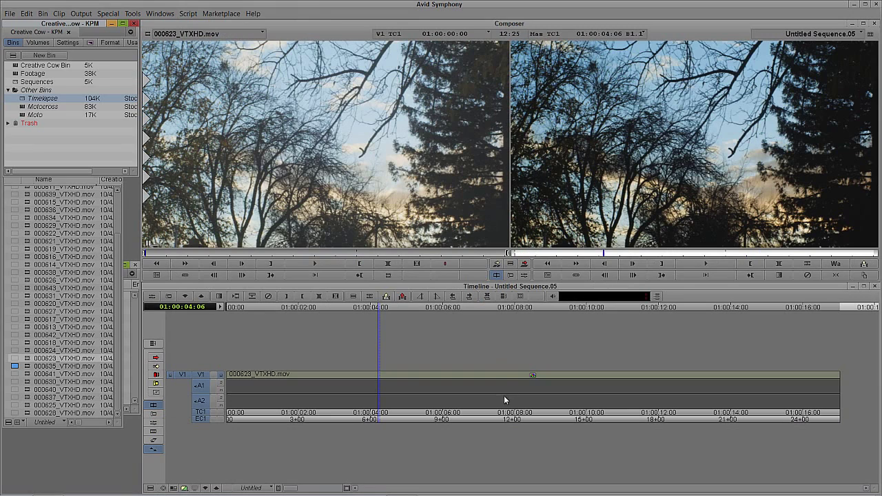
mouse_move(414, 389)
mouse_down()
mouse_move(460, 378)
mouse_move(415, 379)
mouse_up()
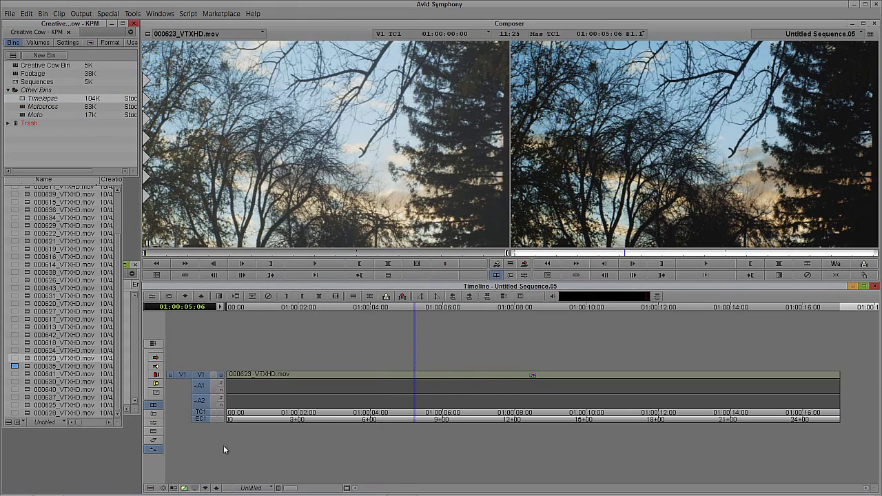
click(206, 490)
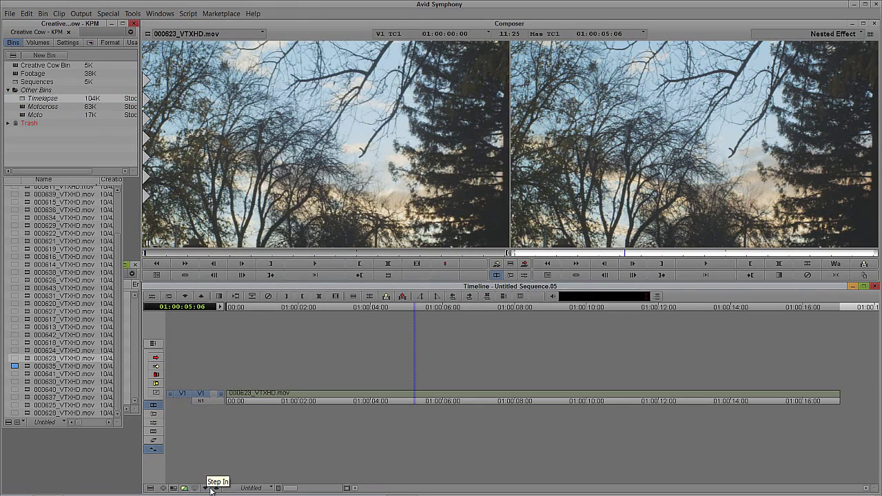
click(219, 488)
Shuttle and play back the graded trees sequence, returning the playhead to 01:00:04:10
key(j)
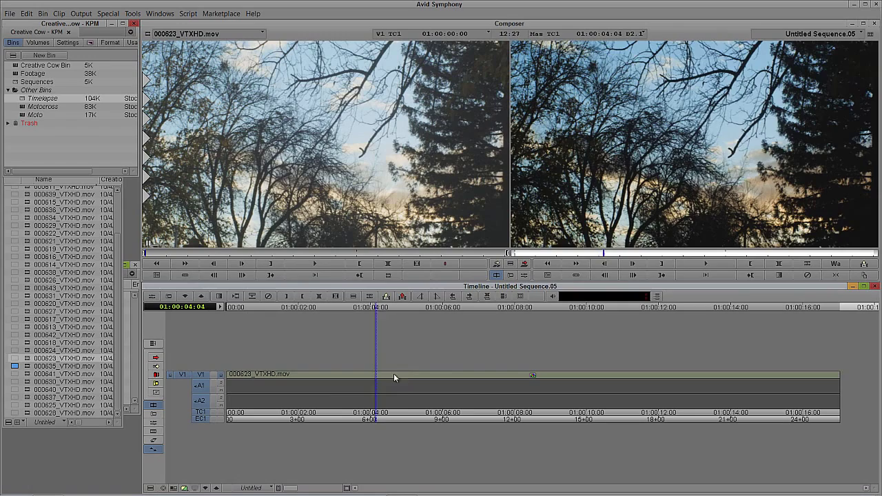
key(l)
key(k)
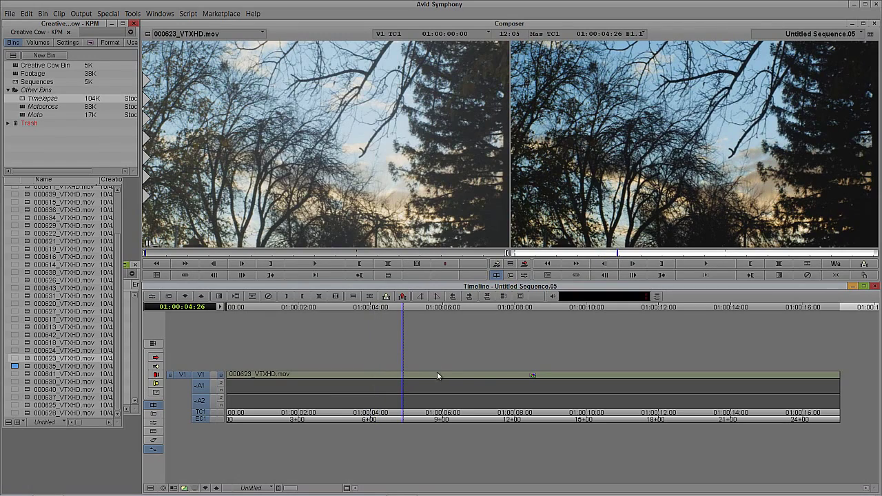
key(l)
key(l)
key(l)
click(384, 387)
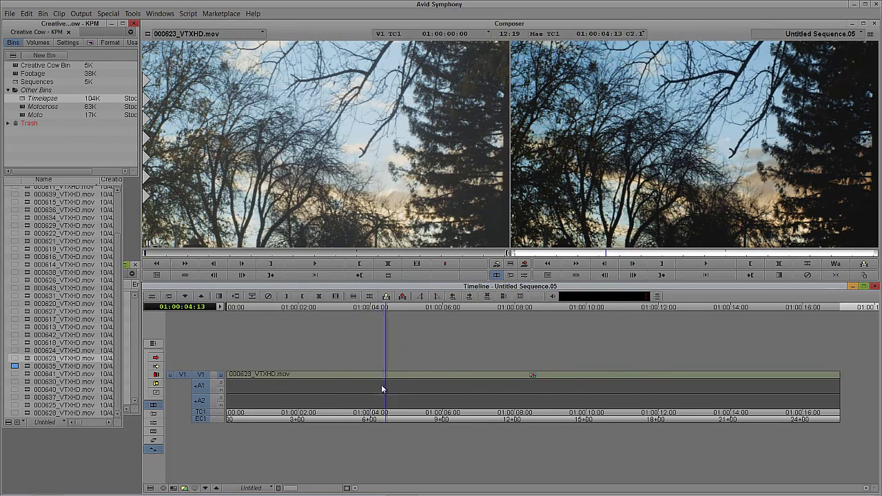
click(136, 306)
Load 000625_VTXHD.mov, clear the Record monitor, and splice it into new Untitled Sequence.06
double_click(29, 397)
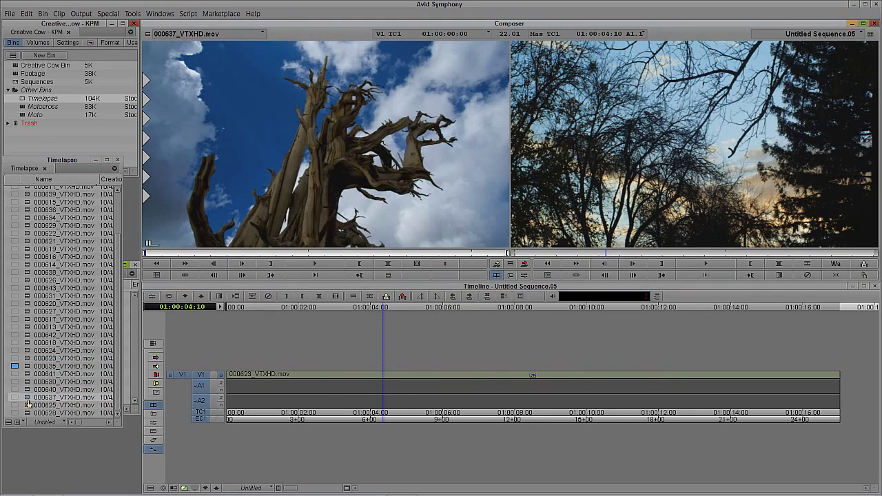
double_click(27, 413)
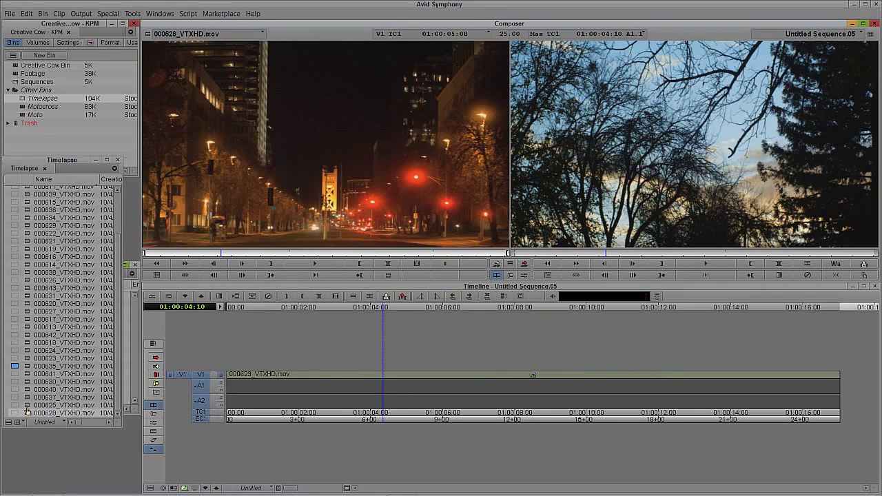
double_click(26, 405)
click(819, 34)
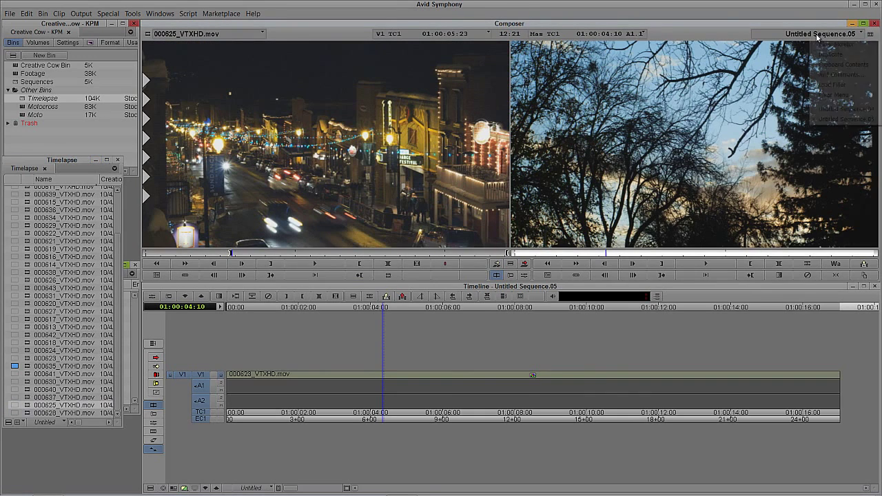
click(821, 46)
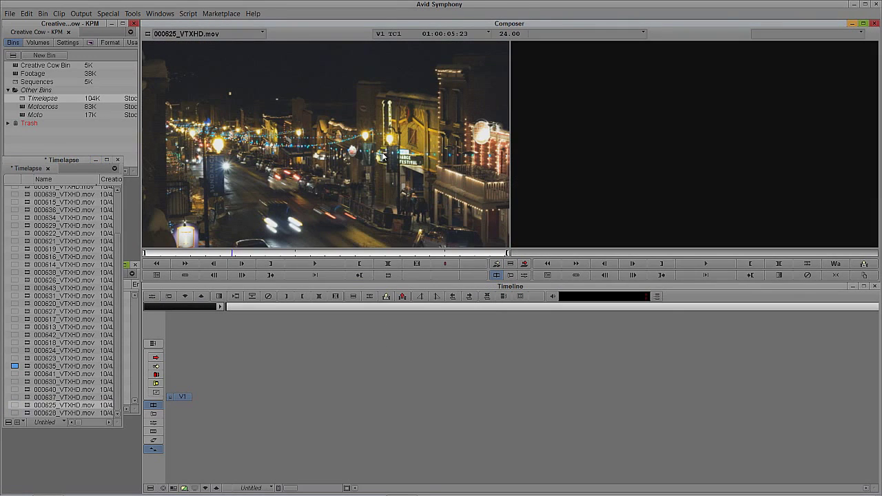
key(v)
click(440, 313)
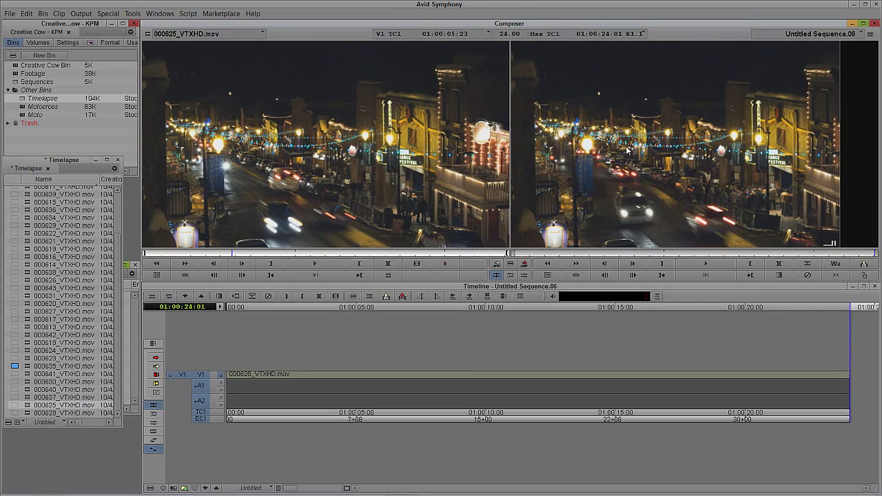
Apply Color Correction from the Effect Palette to the night street clip
key(ctrl+8)
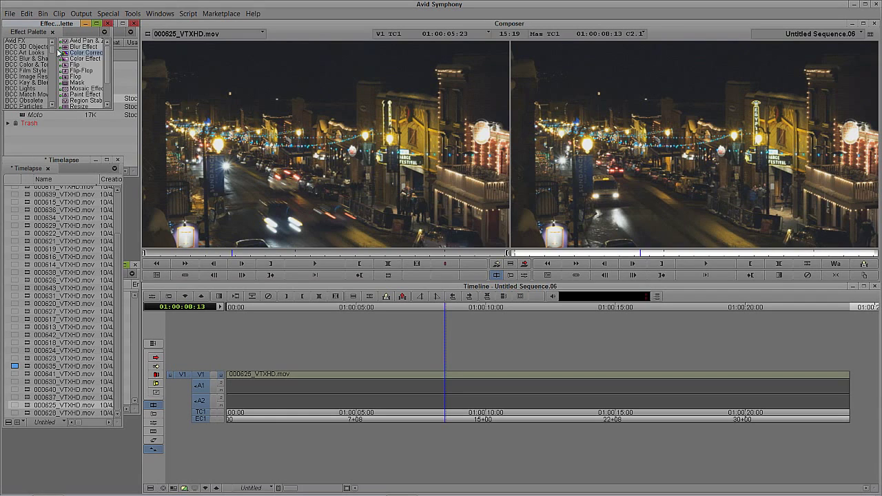
click(423, 377)
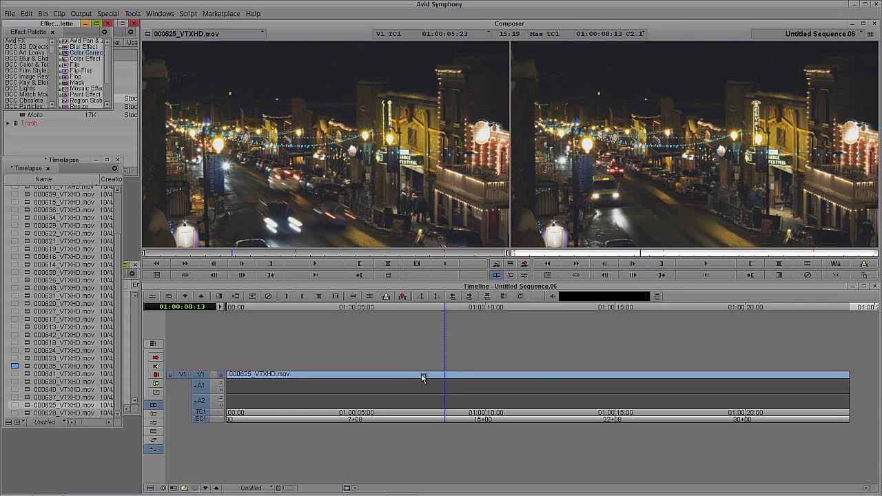
drag(423, 375, 423, 375)
click(468, 381)
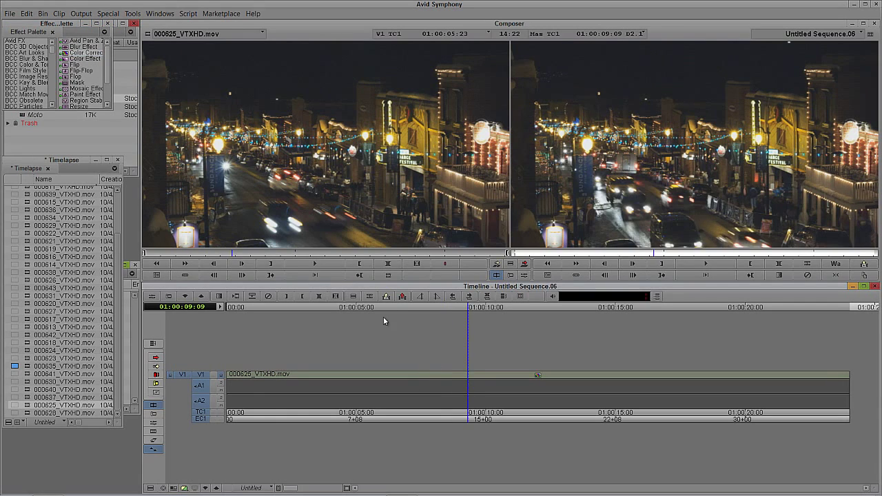
Switch to the Color Correction workspace
click(153, 14)
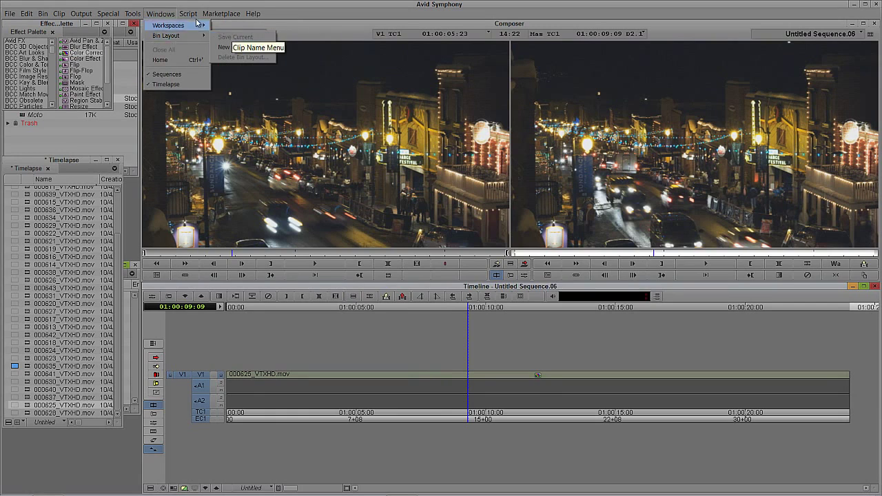
mouse_move(183, 28)
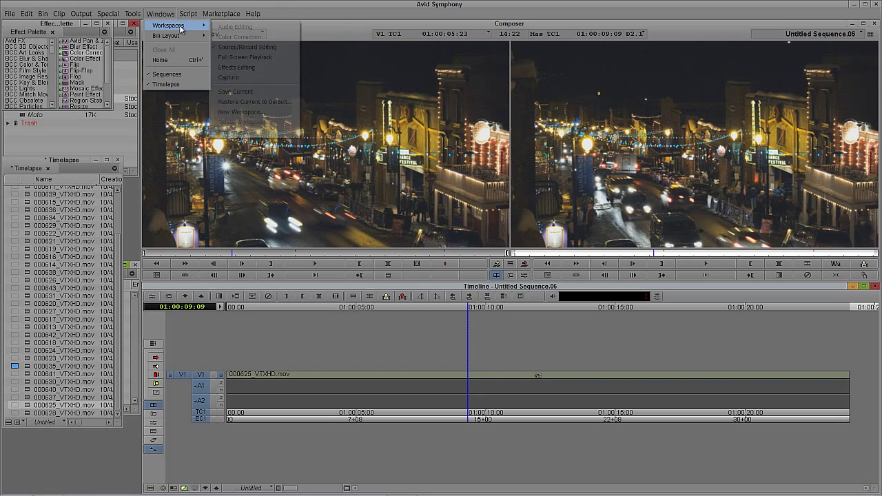
click(227, 38)
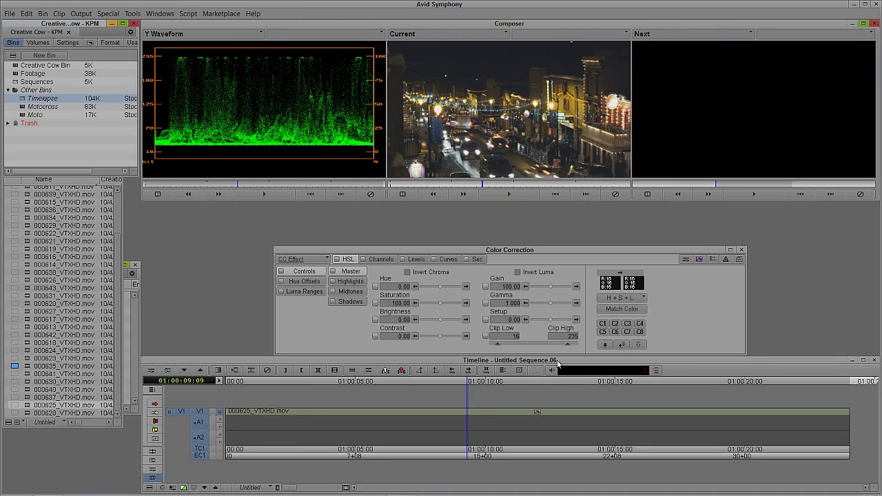
Set the street clip's HSL Setup to -10.00 and Gamma to 0.815
click(550, 322)
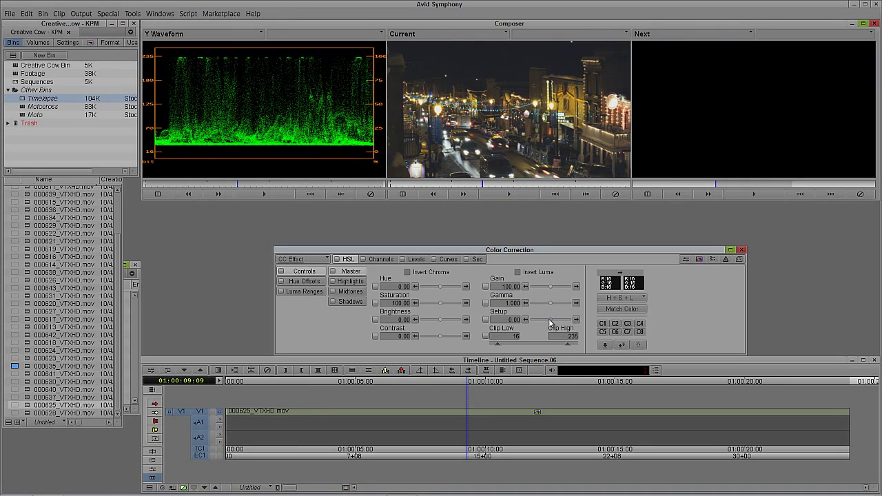
drag(550, 321, 552, 323)
click(506, 320)
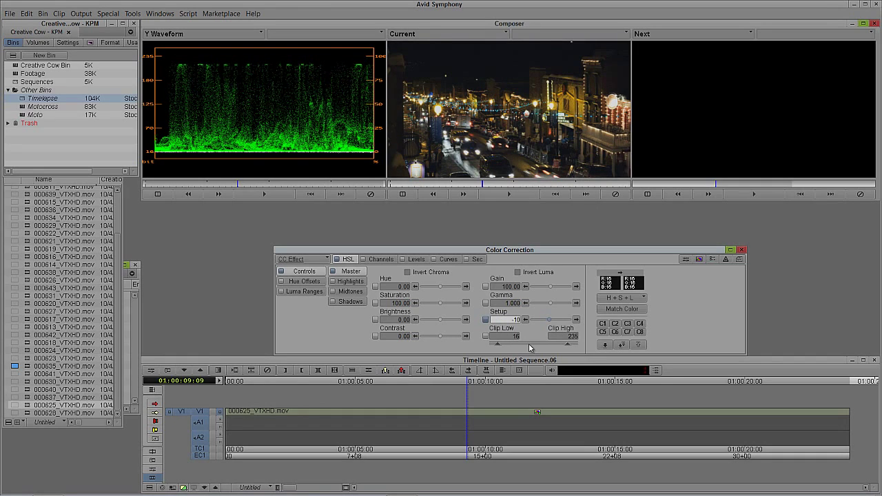
key(Return)
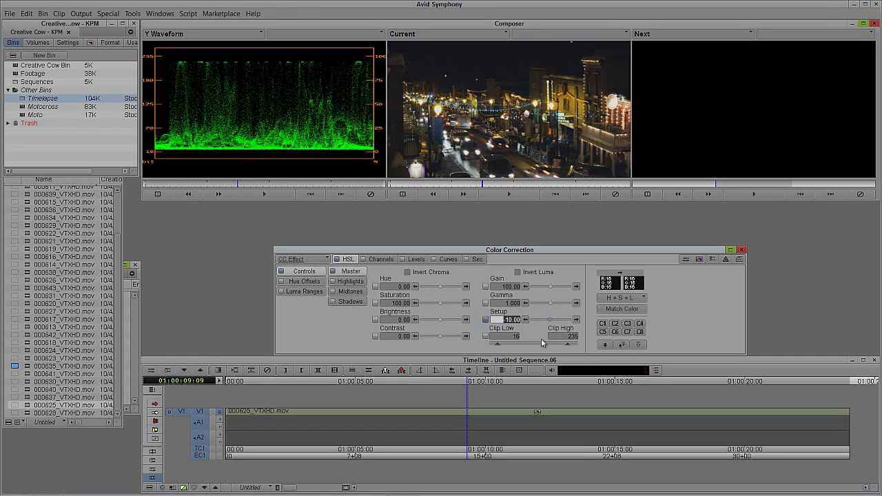
click(551, 307)
drag(550, 308, 557, 290)
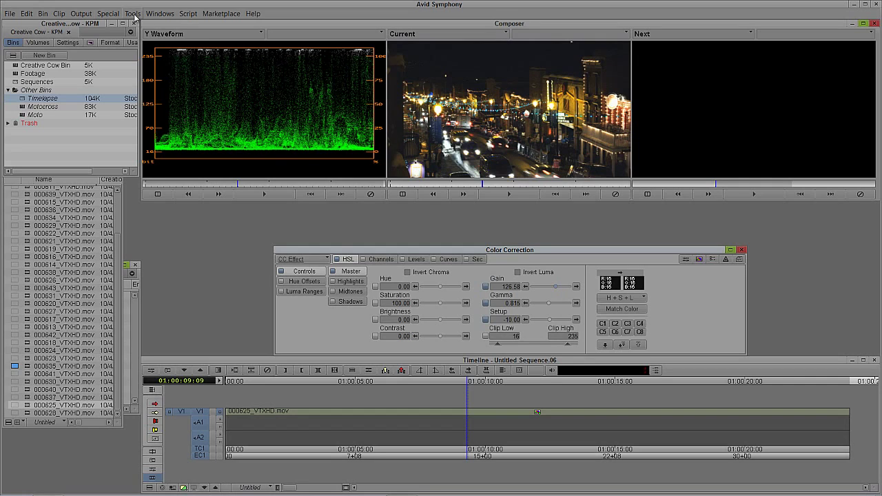
click(160, 13)
Return to the Source/Record Editing workspace and park the position at 01:00:09:23
mouse_move(172, 26)
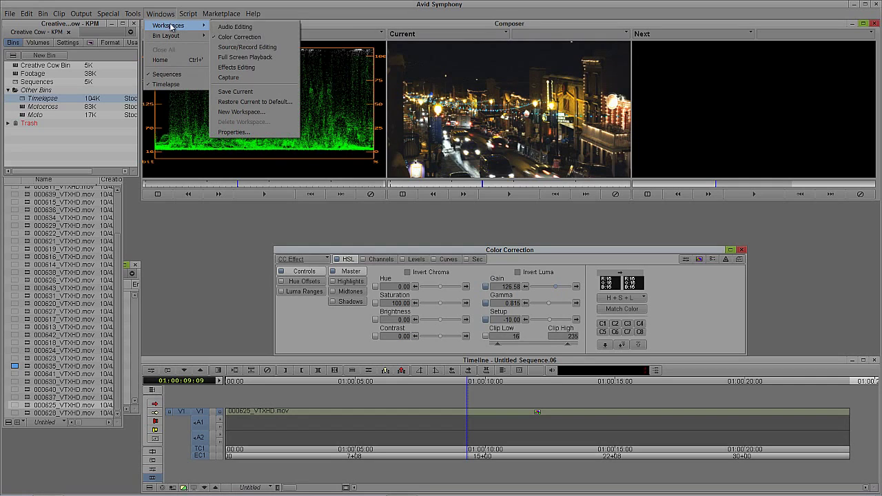
click(247, 47)
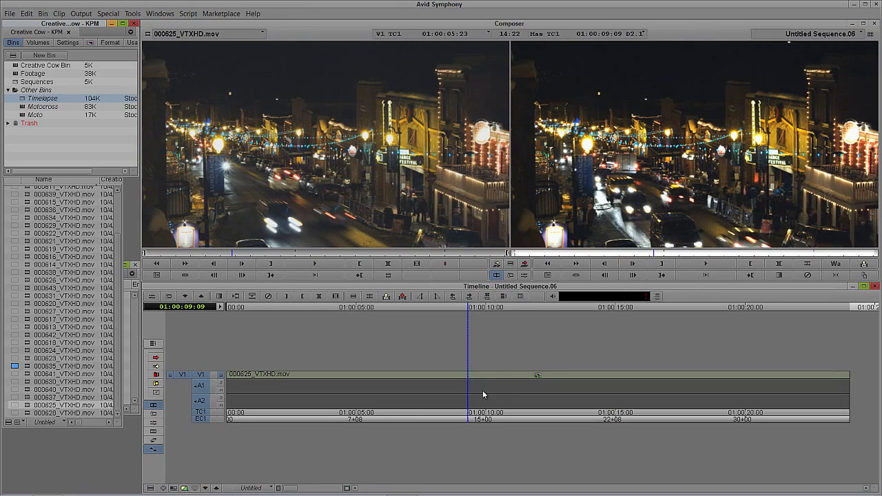
click(480, 383)
click(340, 137)
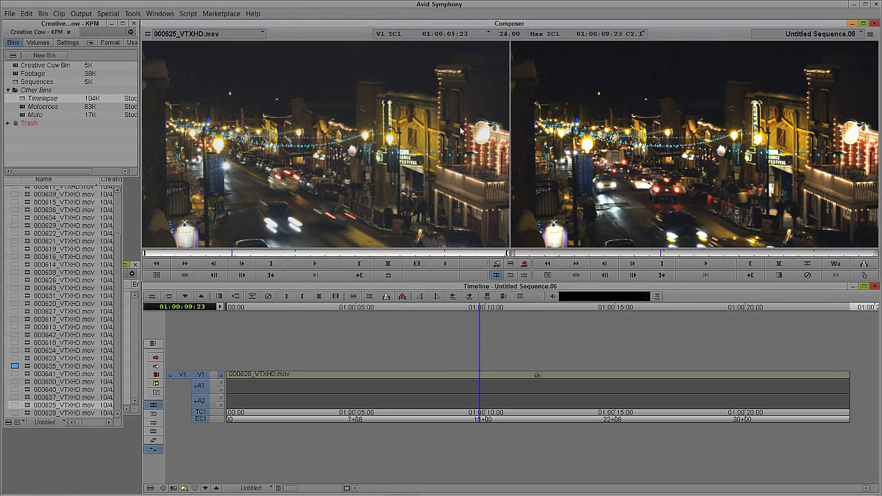
click(566, 175)
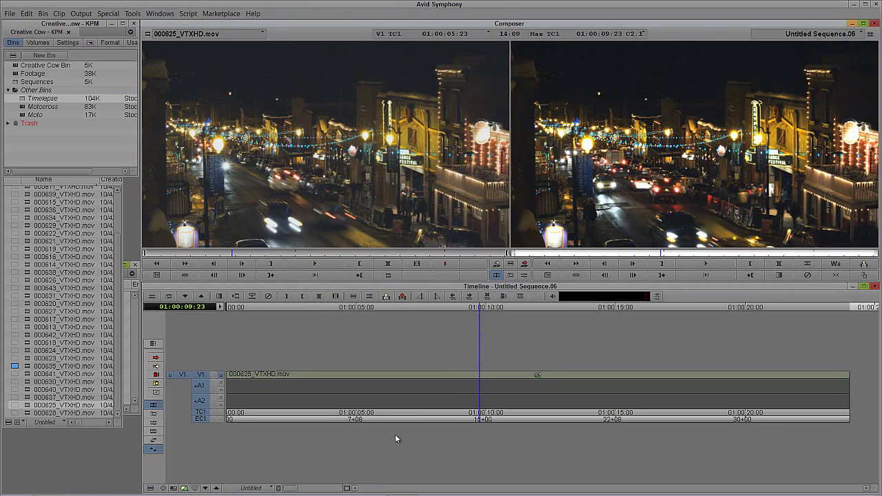
Step into and out of the street clip's nested Color Correction effect, ending in Untitled Sequence.06
click(205, 488)
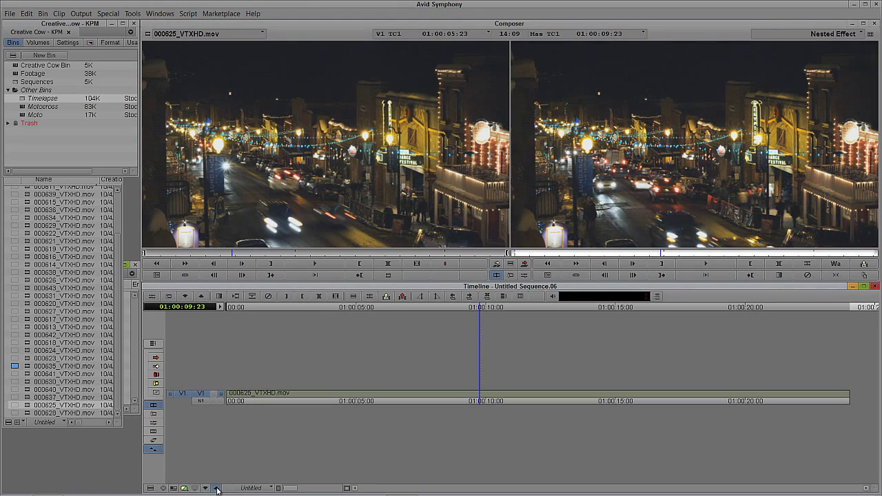
click(218, 489)
click(204, 488)
click(215, 489)
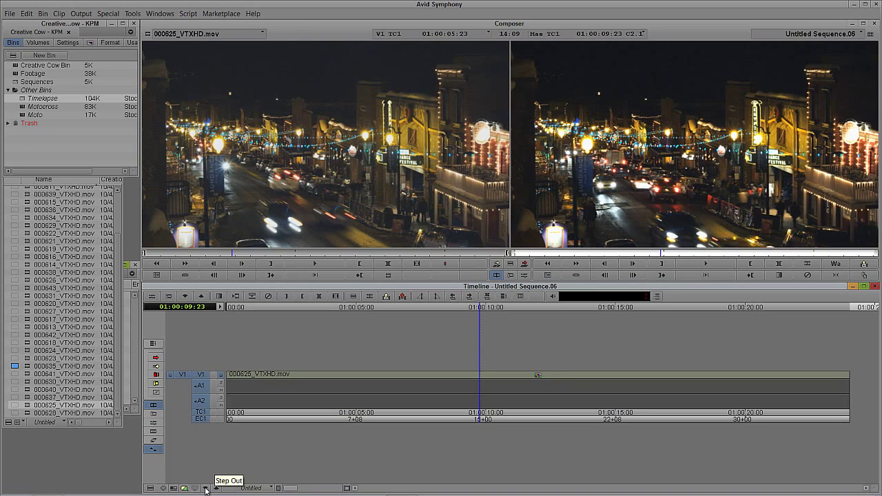
click(205, 489)
click(216, 489)
click(160, 14)
In the Color Correction workspace, drag the street clip's Clip High from 235 to 239
mouse_move(197, 26)
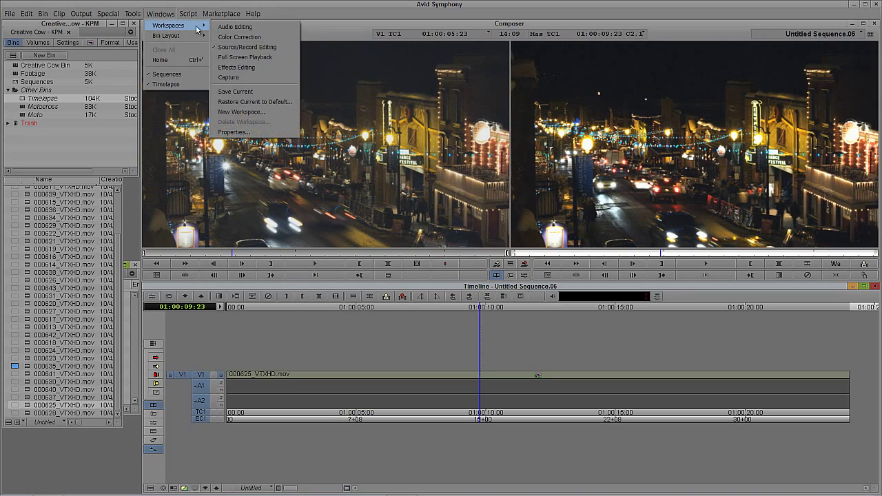
click(241, 37)
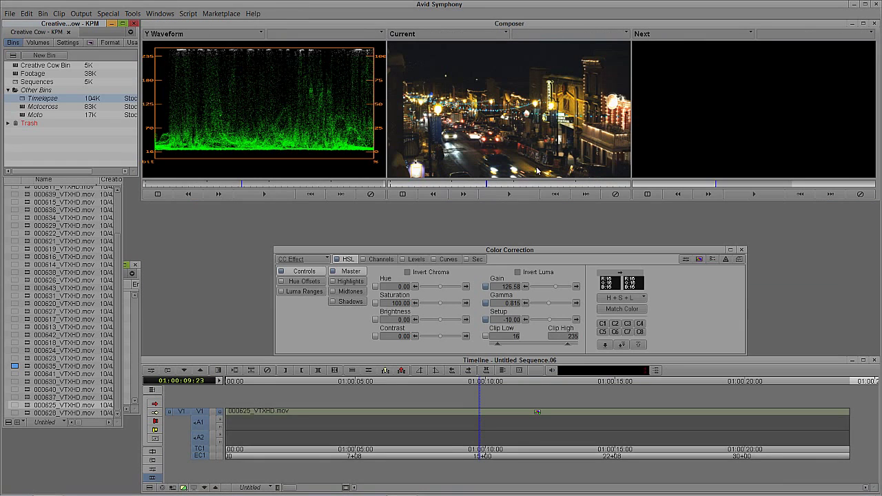
drag(567, 350, 568, 348)
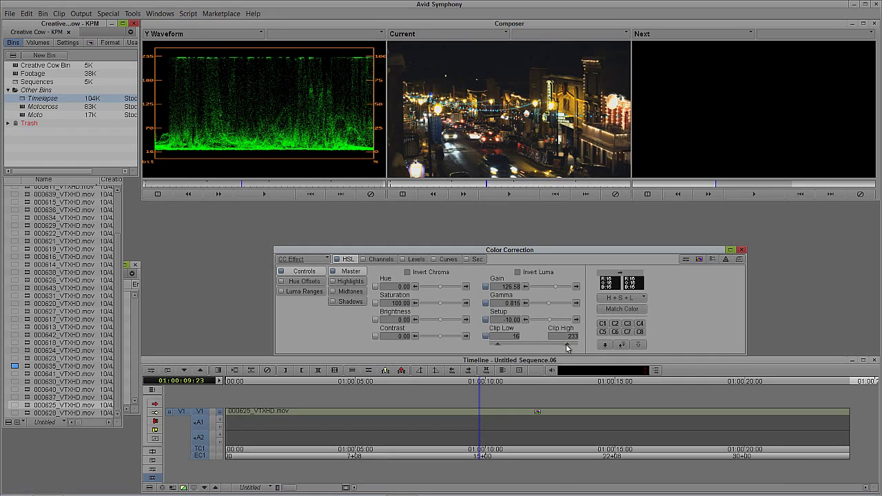
drag(566, 347, 570, 346)
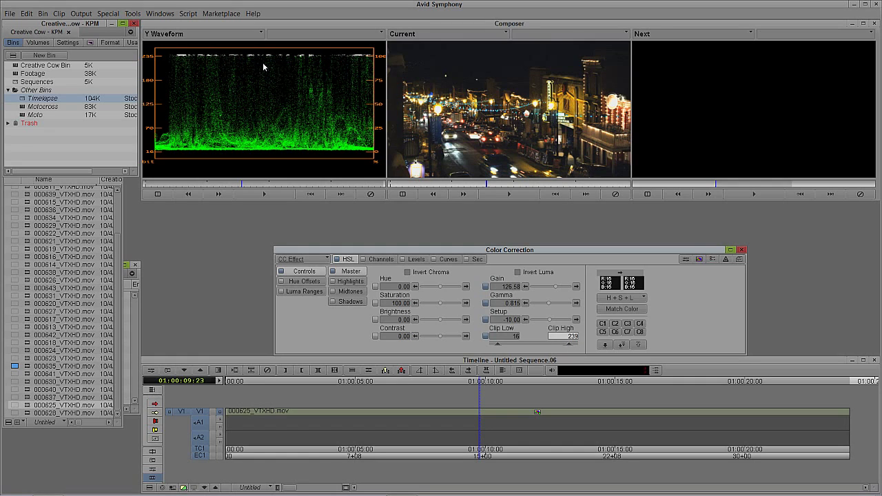
click(151, 14)
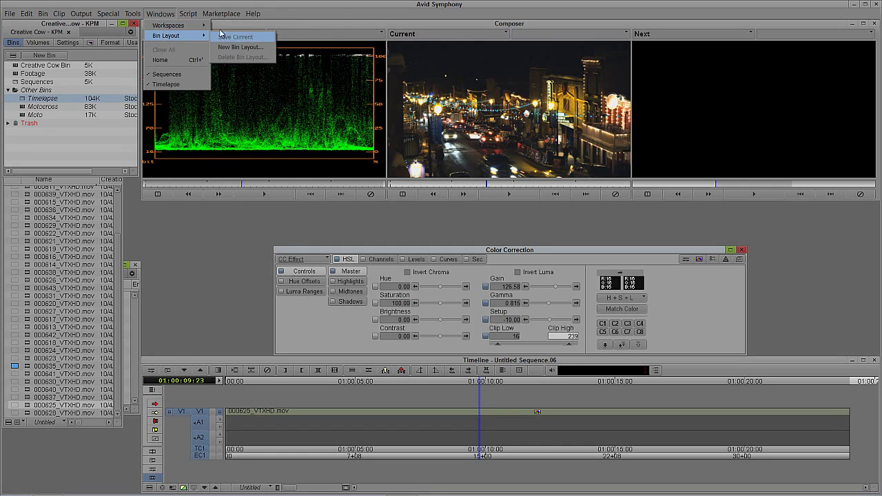
Return to Source/Record Editing and open the Sequences bin
mouse_move(200, 25)
click(226, 47)
click(28, 123)
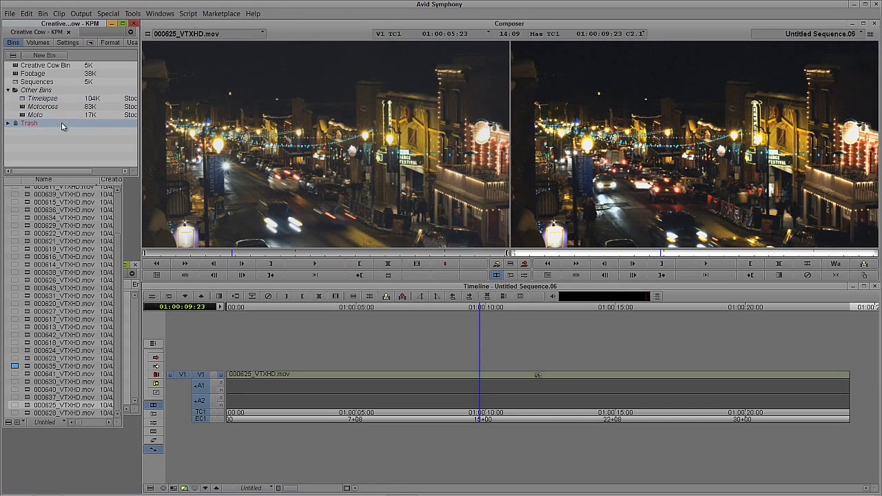
double_click(15, 82)
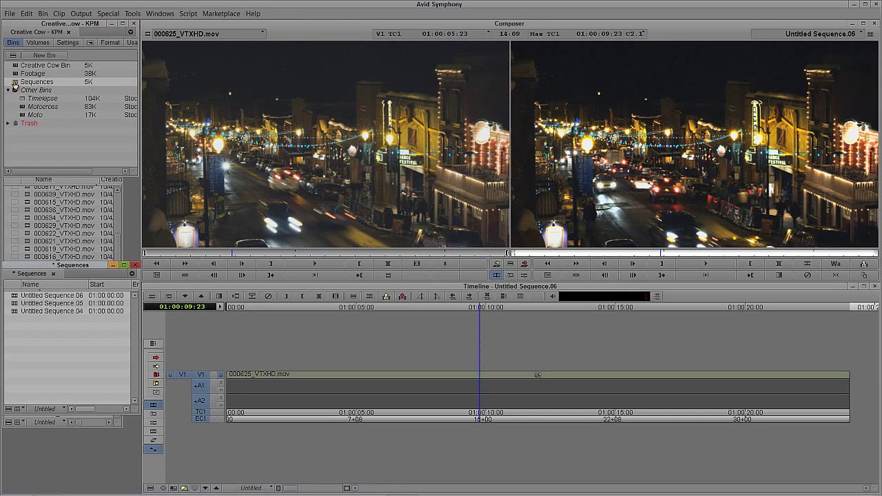
Load and scrub Untitled Sequences .04, .05 and .06, ending at the start of .06
click(14, 313)
double_click(14, 314)
drag(322, 421, 385, 380)
double_click(14, 304)
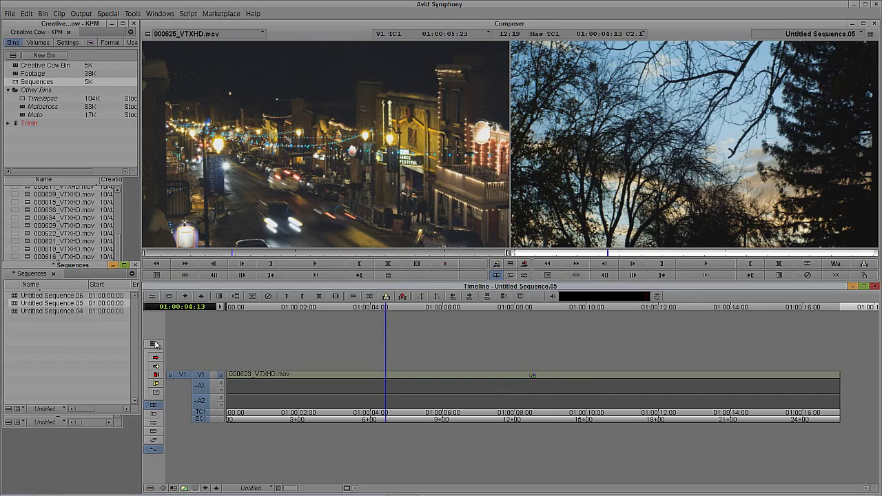
double_click(16, 296)
drag(386, 338, 717, 409)
drag(650, 407, 253, 409)
drag(313, 407, 225, 408)
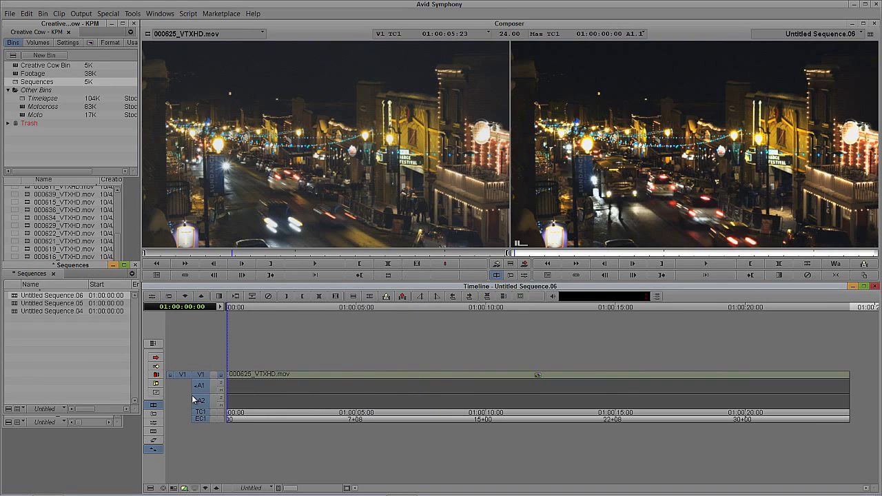